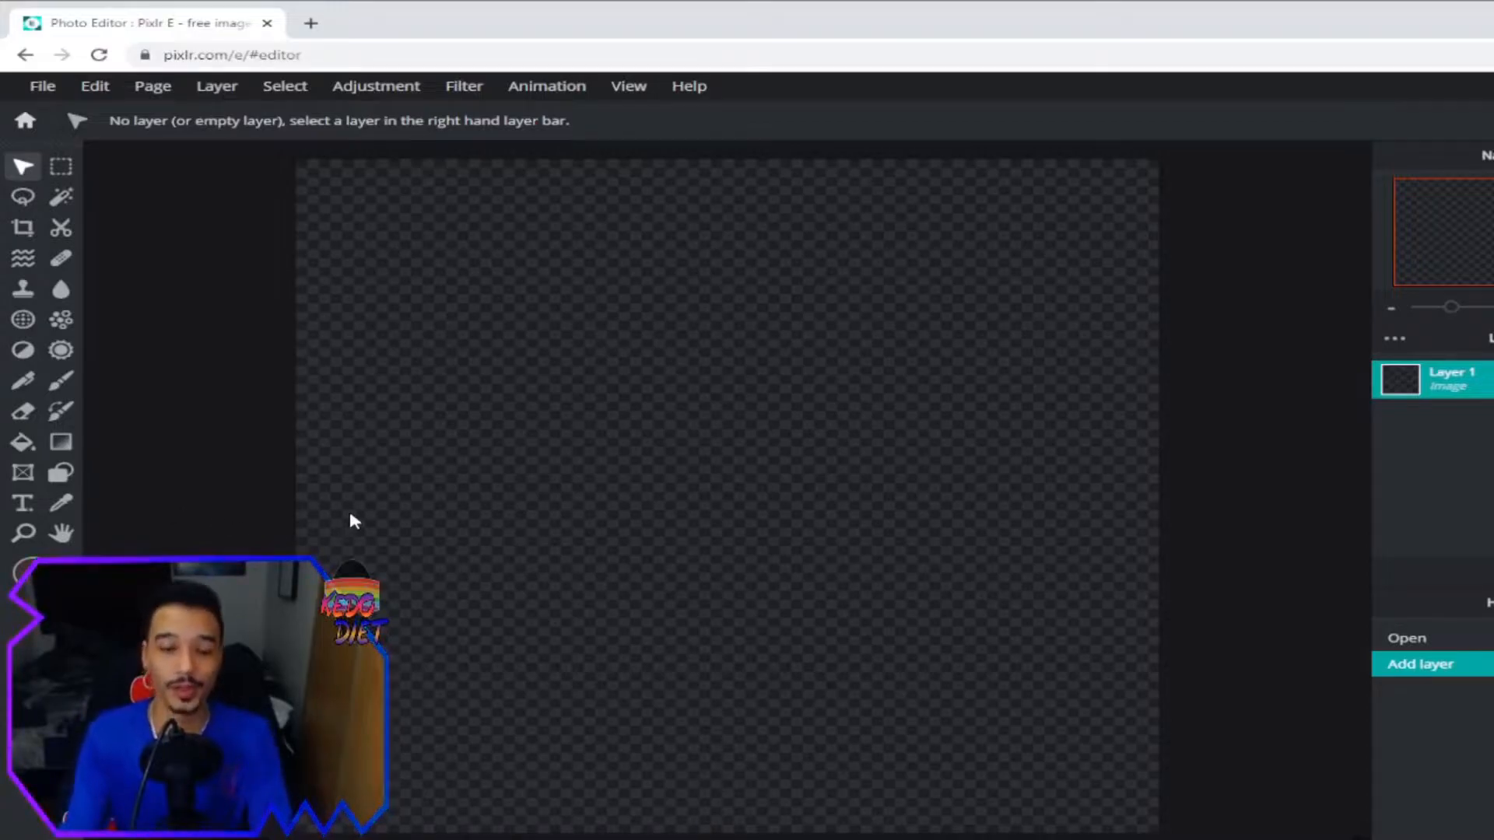
# Draw a large Lorem ipsum text box across the transparent canvas, ready for a decorative font.
pyautogui.scroll(-1, 349, 508)
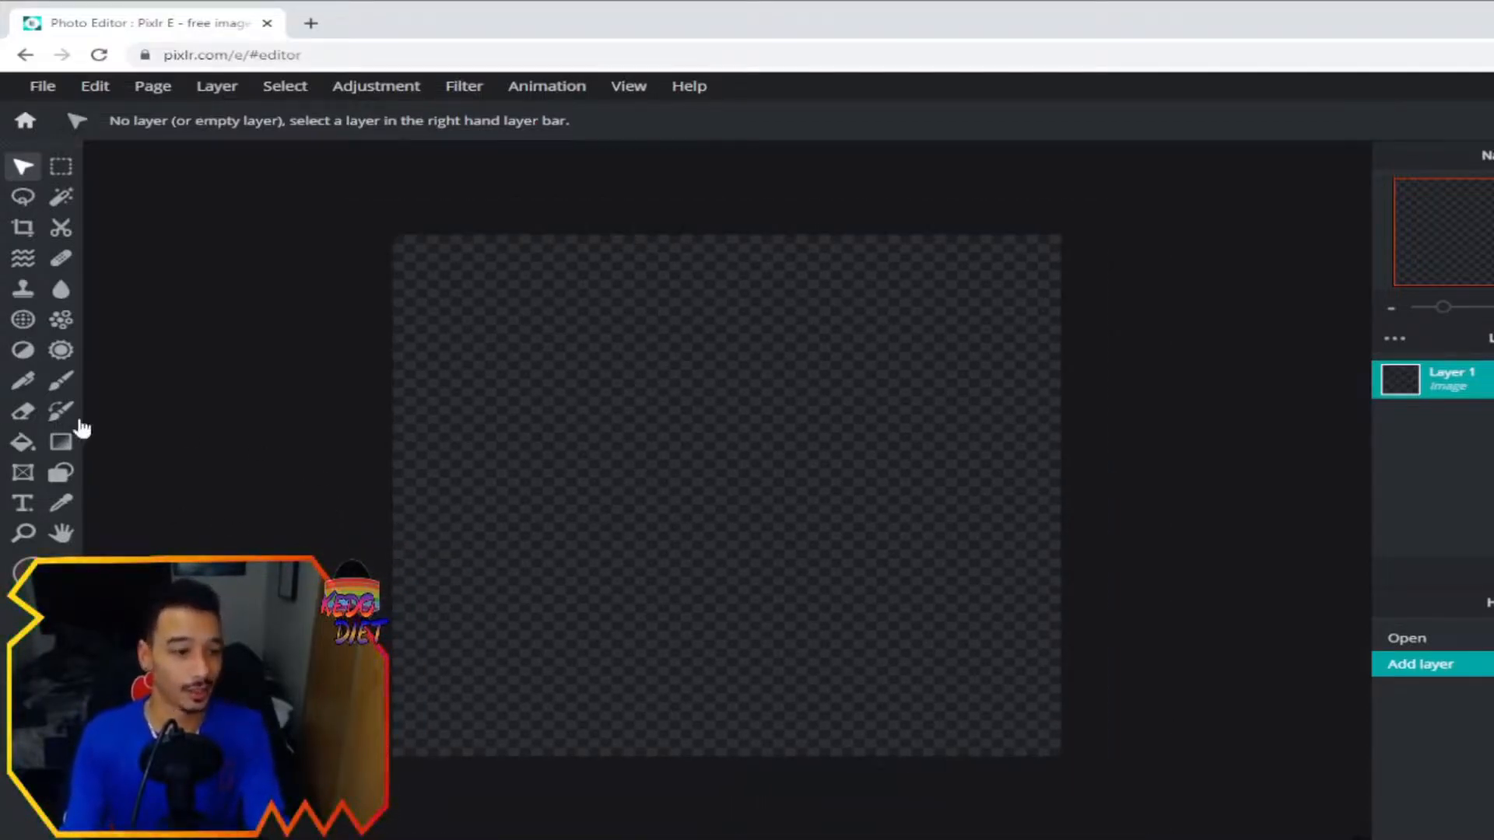
pyautogui.click(23, 504)
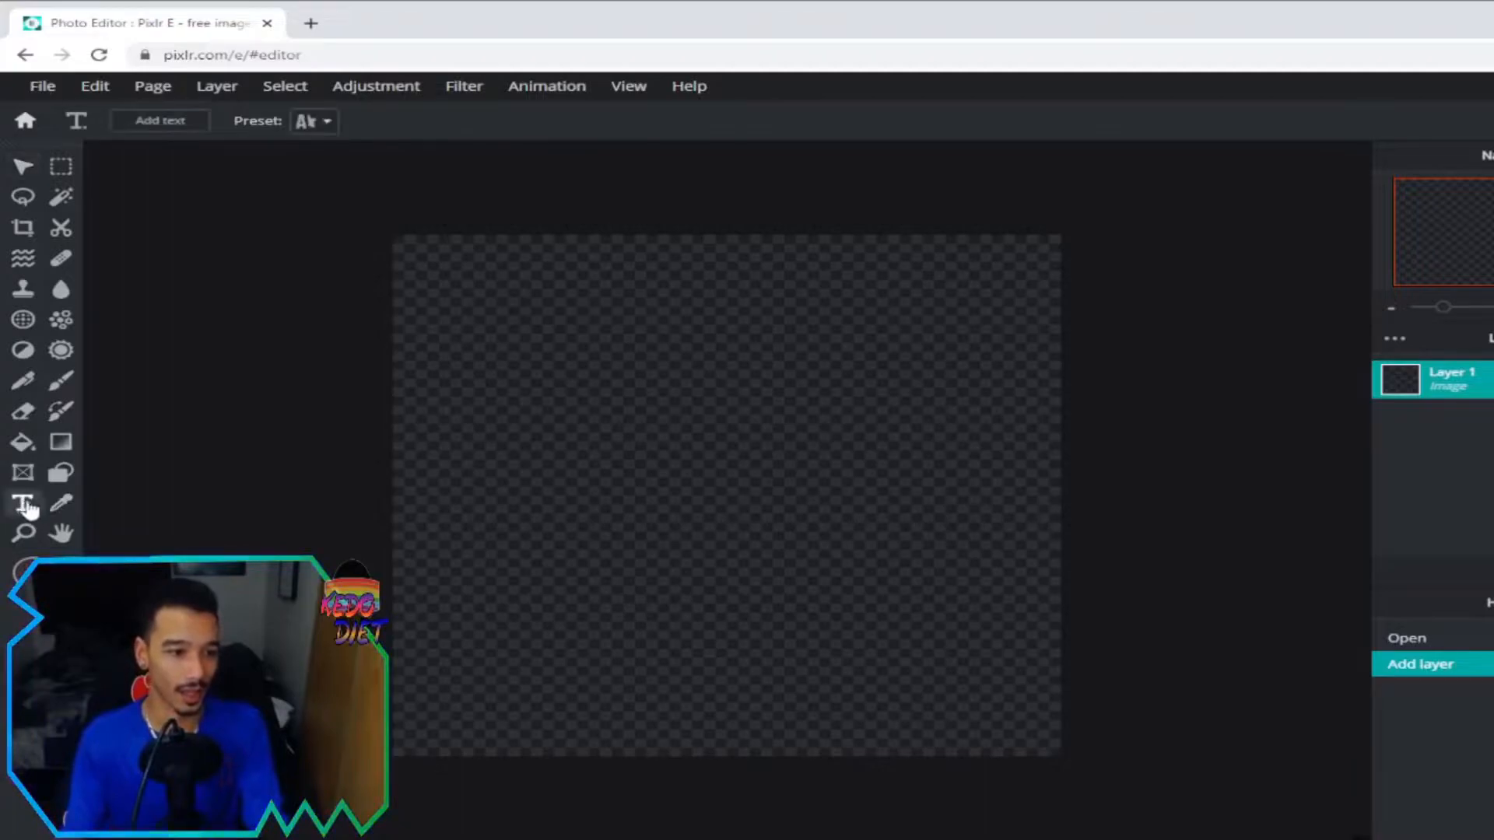
pyautogui.moveTo(408, 328); pyautogui.dragTo(1054, 693)
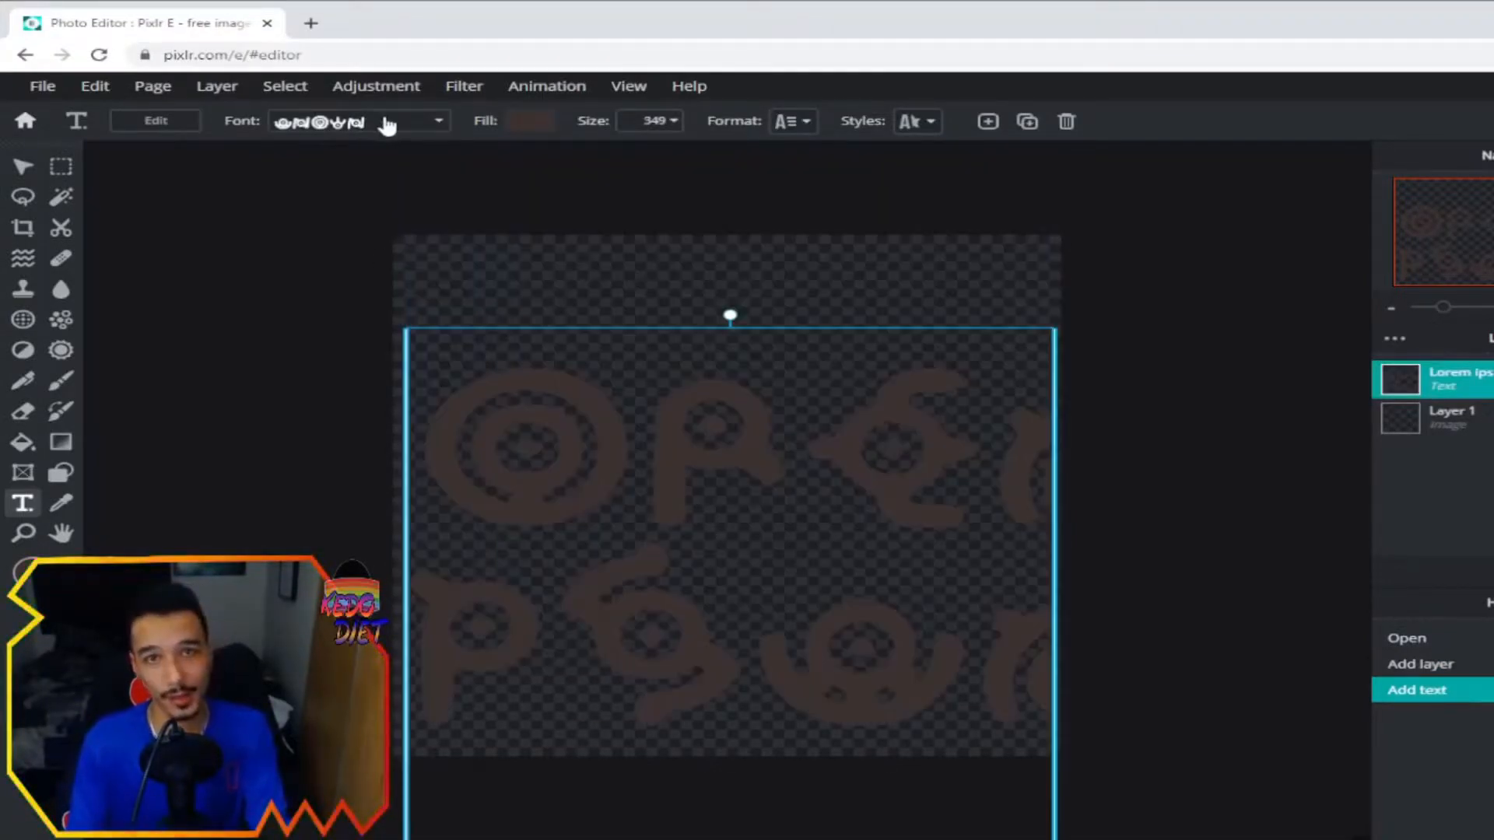
pyautogui.click(443, 122)
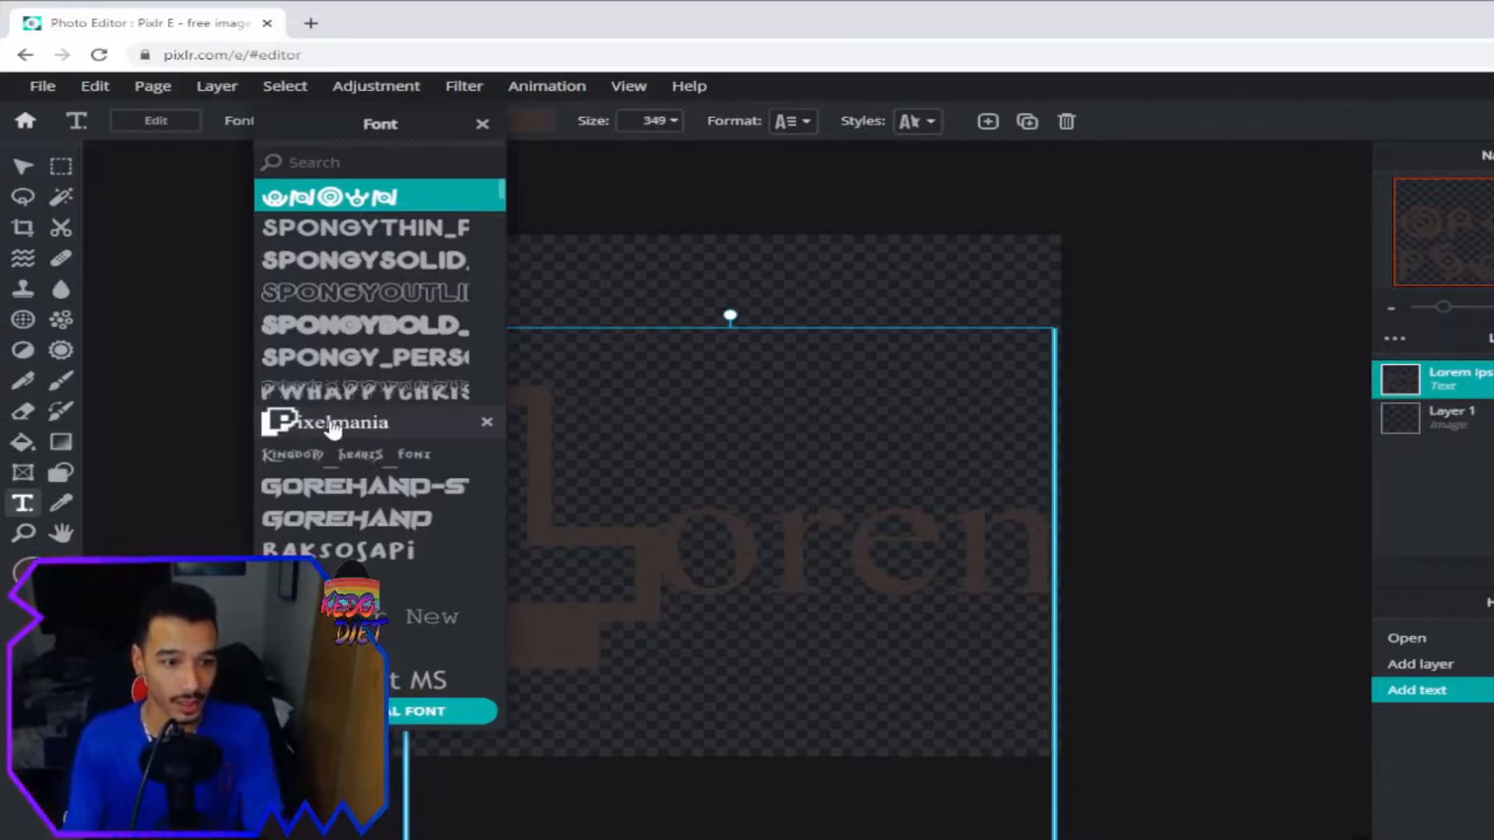
# Try SPONGYOUTLINE, then settle on the Kingdom Hearts font with white fill.
pyautogui.click(351, 297)
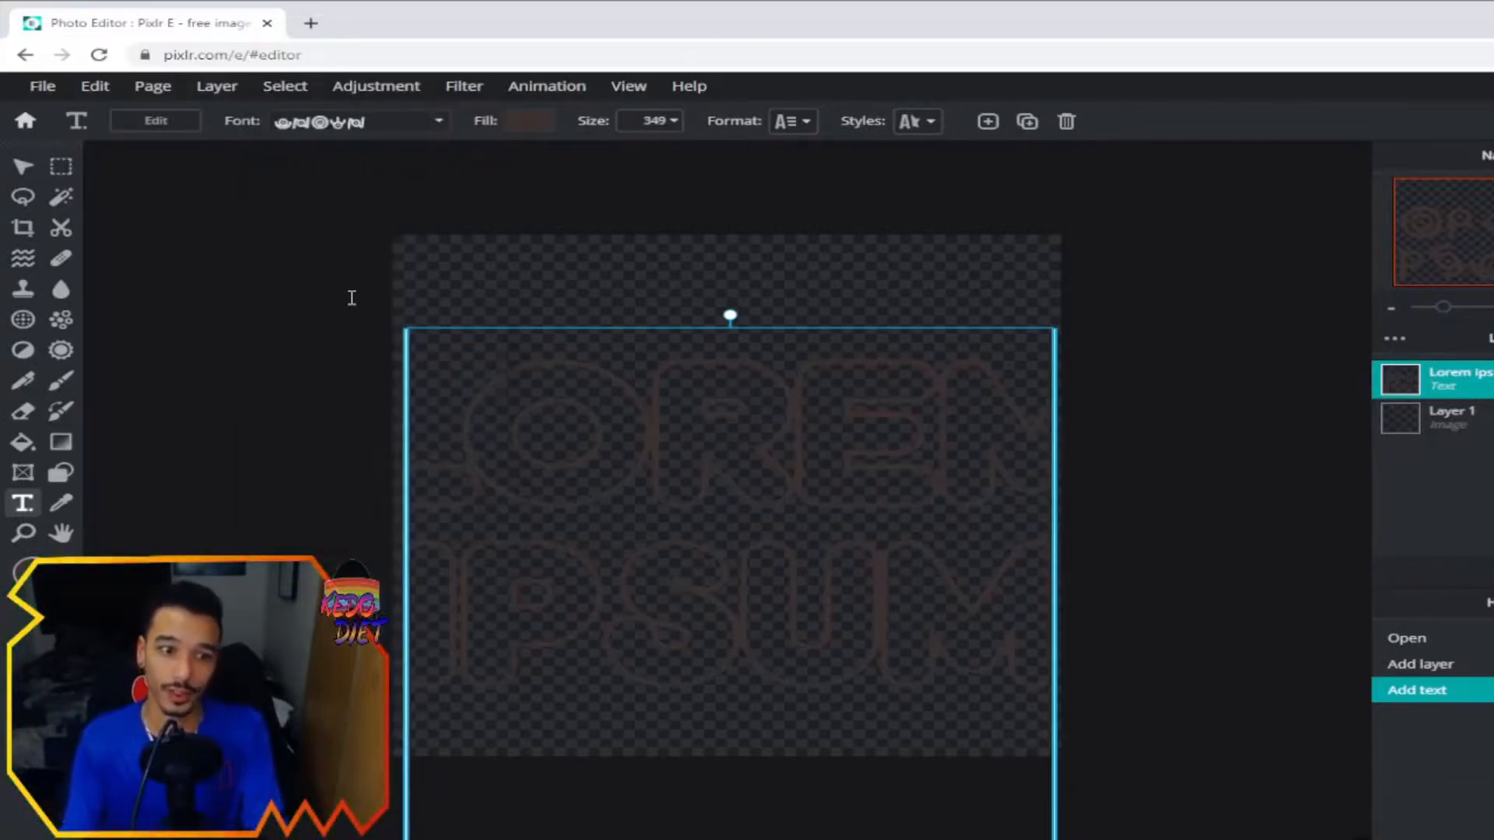
pyautogui.click(294, 125)
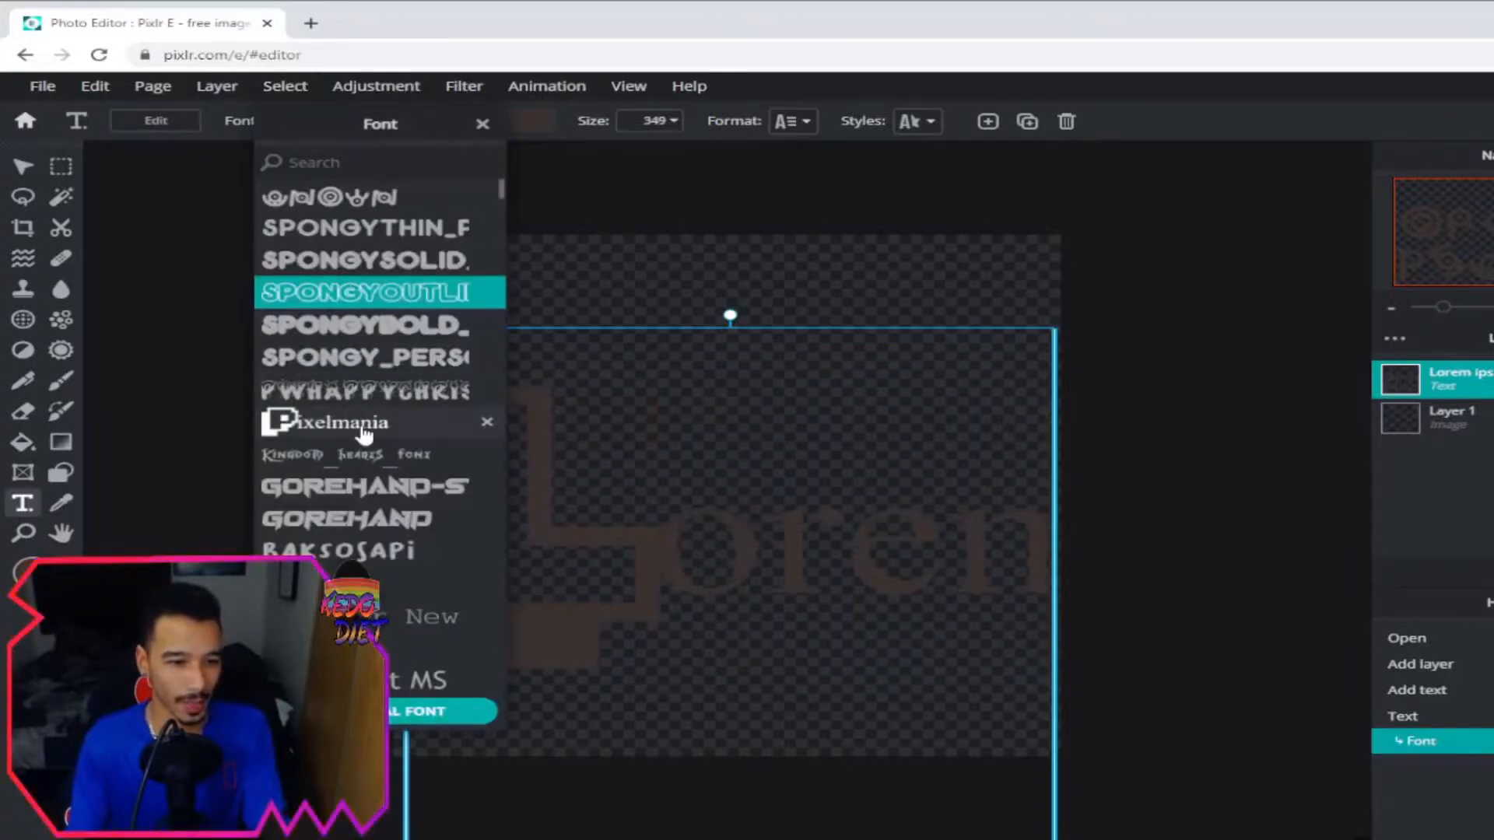
pyautogui.click(339, 460)
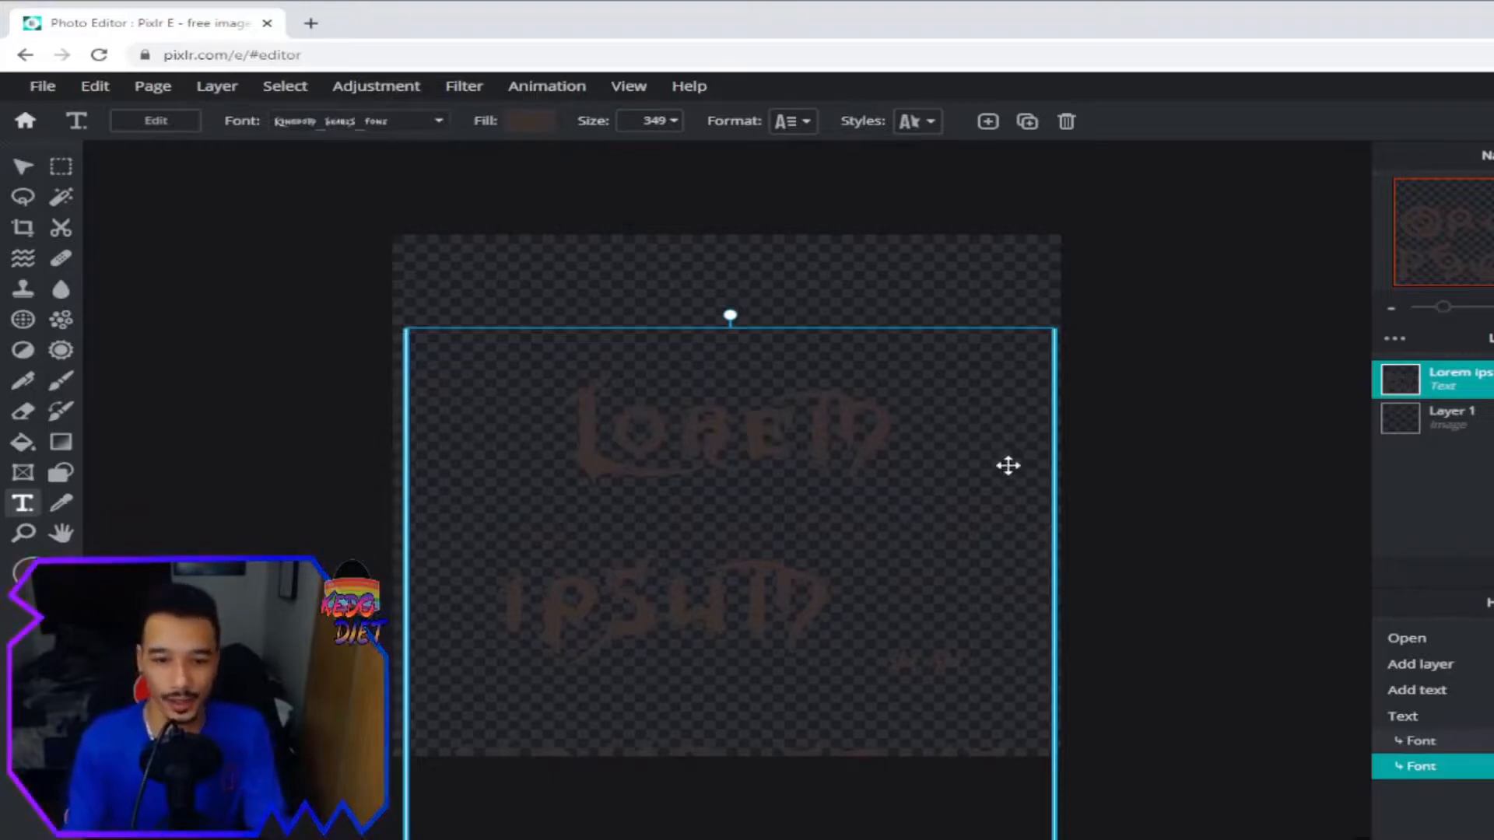
pyautogui.click(532, 121)
pyautogui.click(366, 229)
pyautogui.click(824, 254)
# Move the text higher and resize its box edges so it fits inside the canvas.
pyautogui.moveTo(749, 478); pyautogui.dragTo(746, 384)
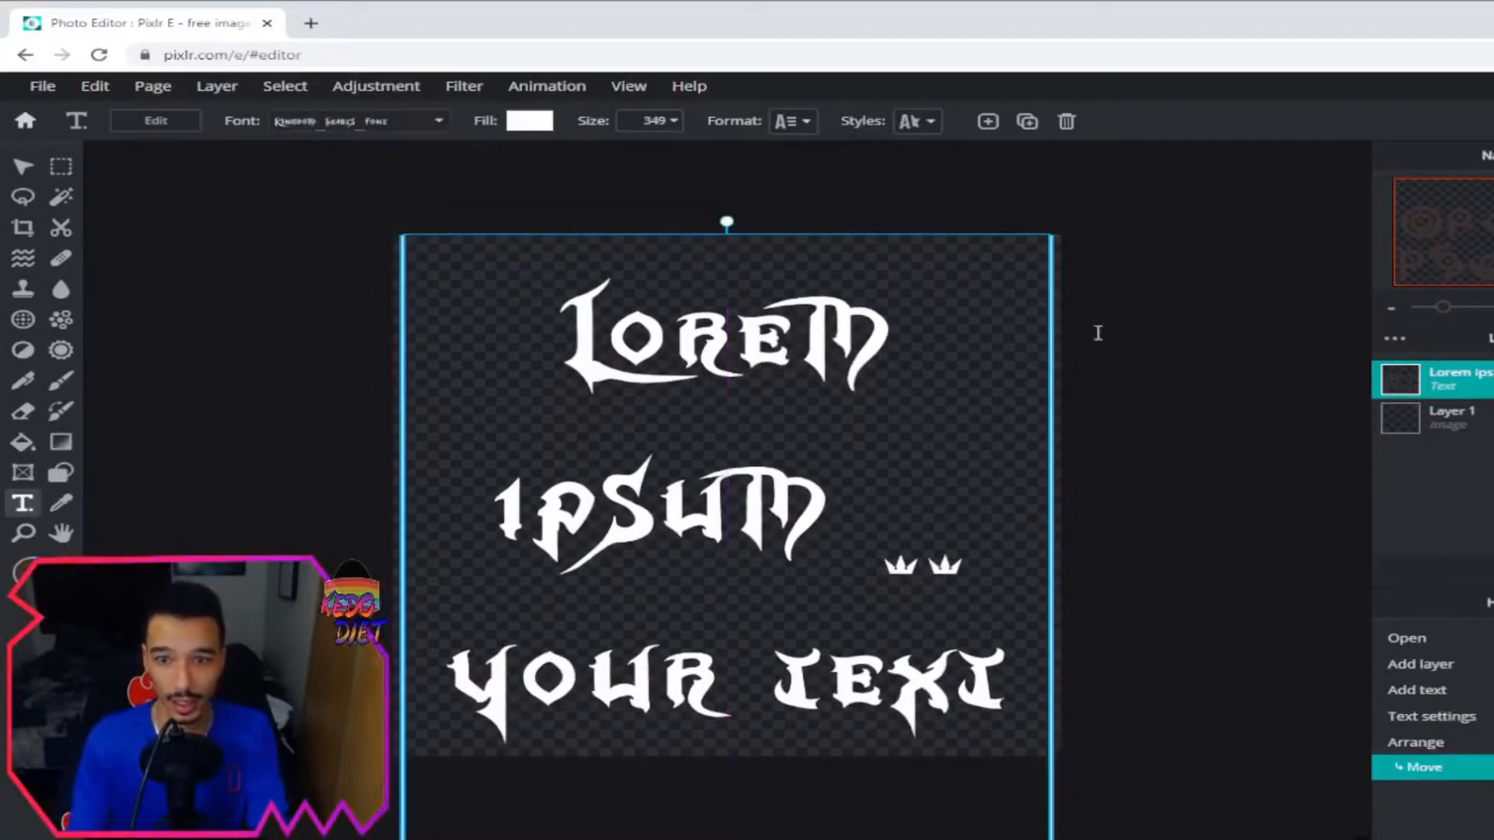
pyautogui.moveTo(1052, 363)
pyautogui.mouseDown()
pyautogui.moveTo(973, 360)
pyautogui.moveTo(1073, 373)
pyautogui.mouseUp()
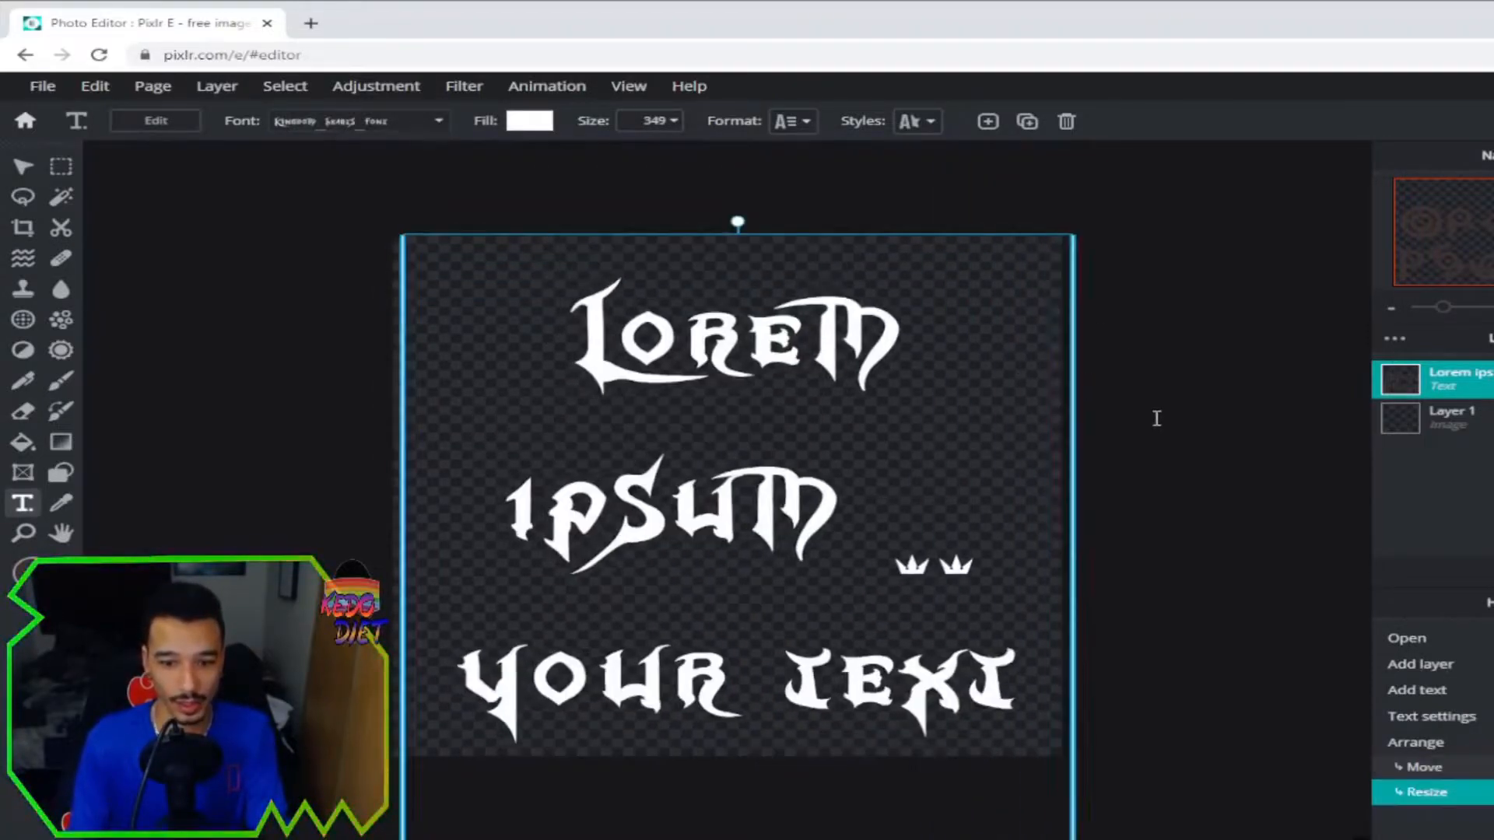
pyautogui.scroll(-1, 1174, 467)
pyautogui.scroll(-1, 911, 741)
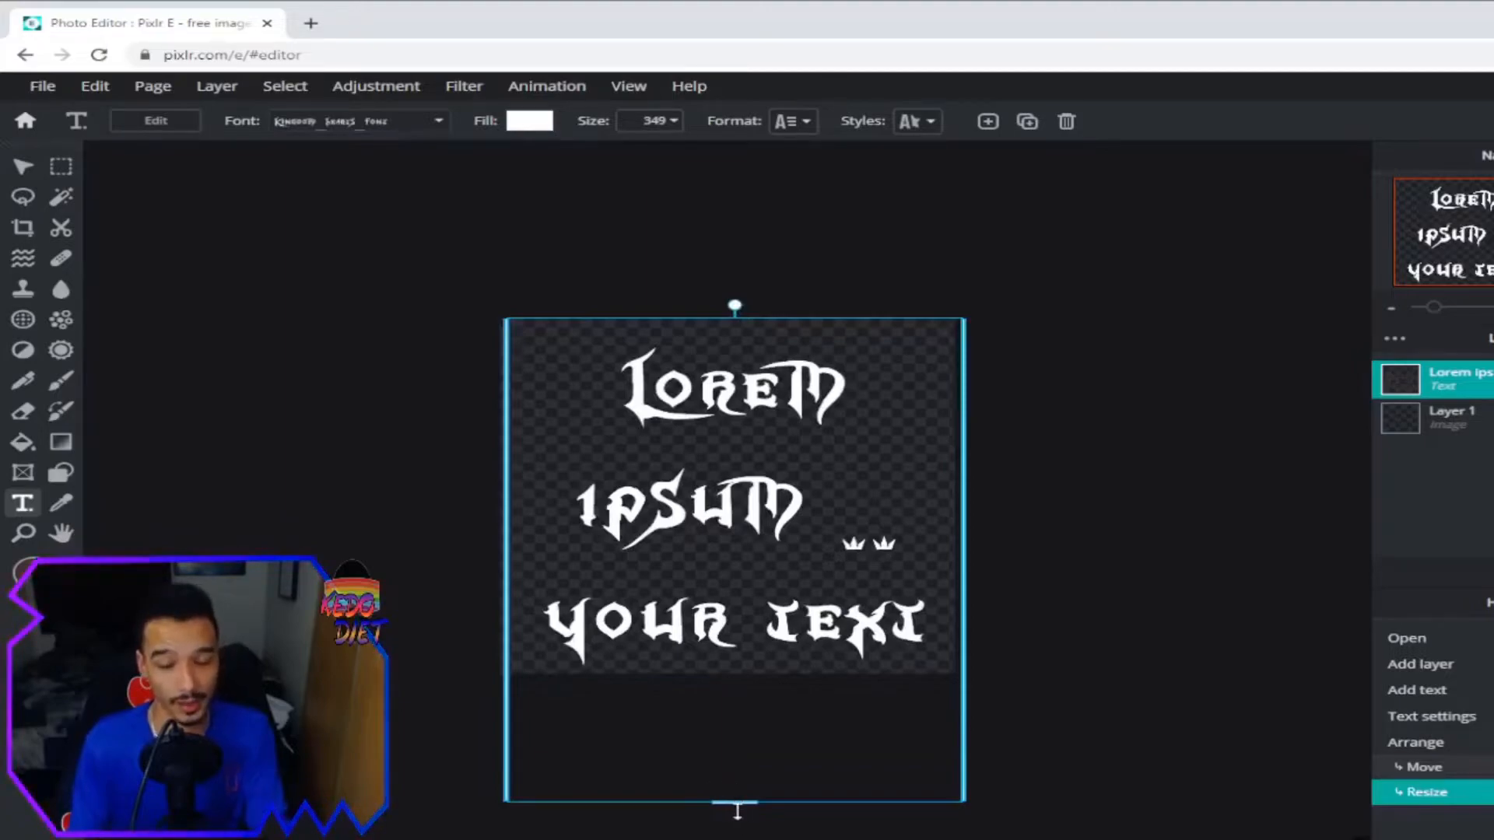
pyautogui.moveTo(731, 804); pyautogui.dragTo(763, 683)
pyautogui.moveTo(906, 561); pyautogui.dragTo(957, 560)
pyautogui.moveTo(579, 518); pyautogui.dragTo(512, 497)
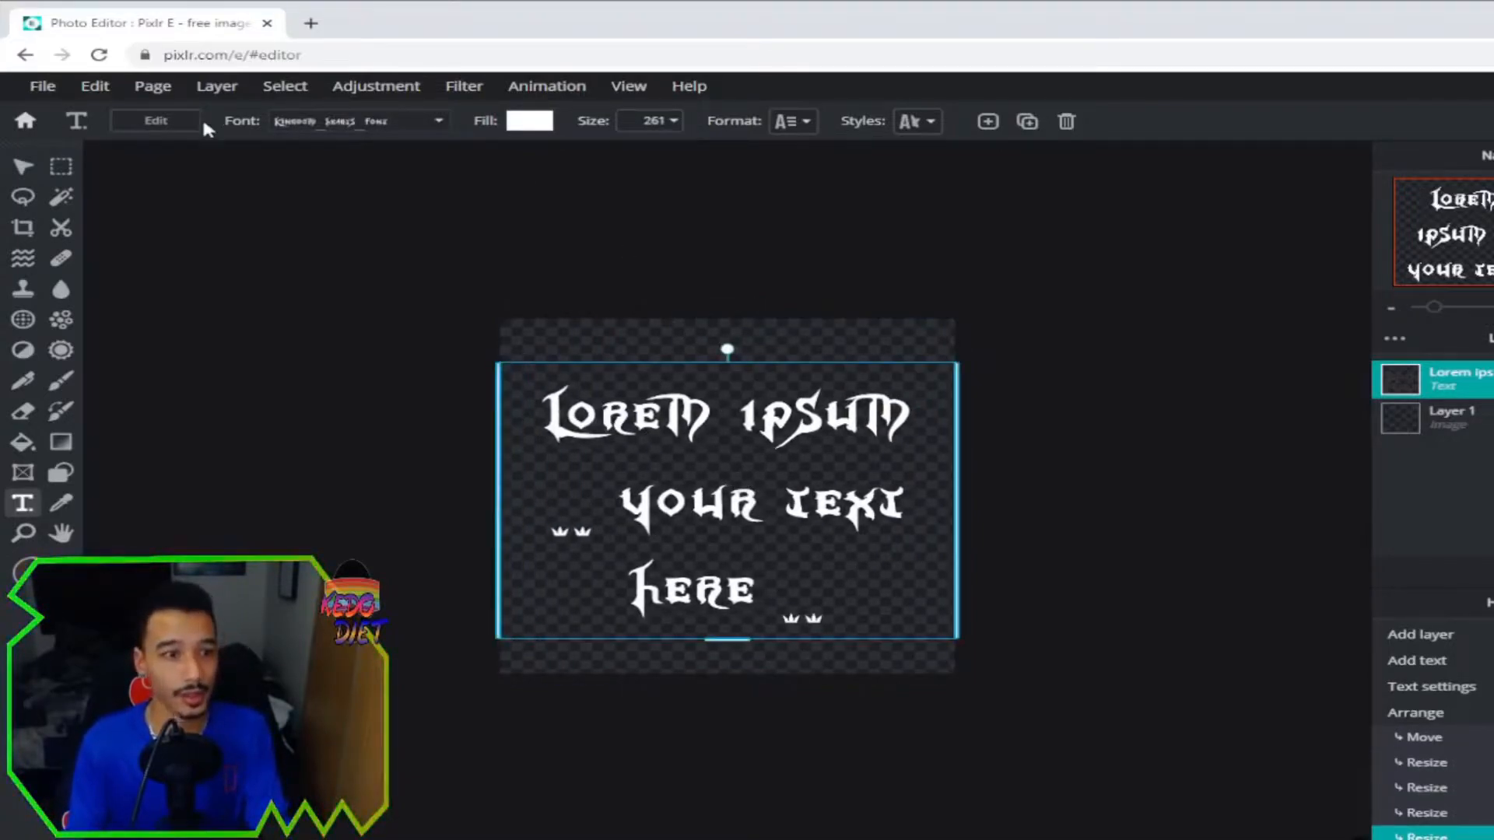
# Replace the Lorem ipsum placeholder with the single word 'Tutorial'.
pyautogui.click(160, 122)
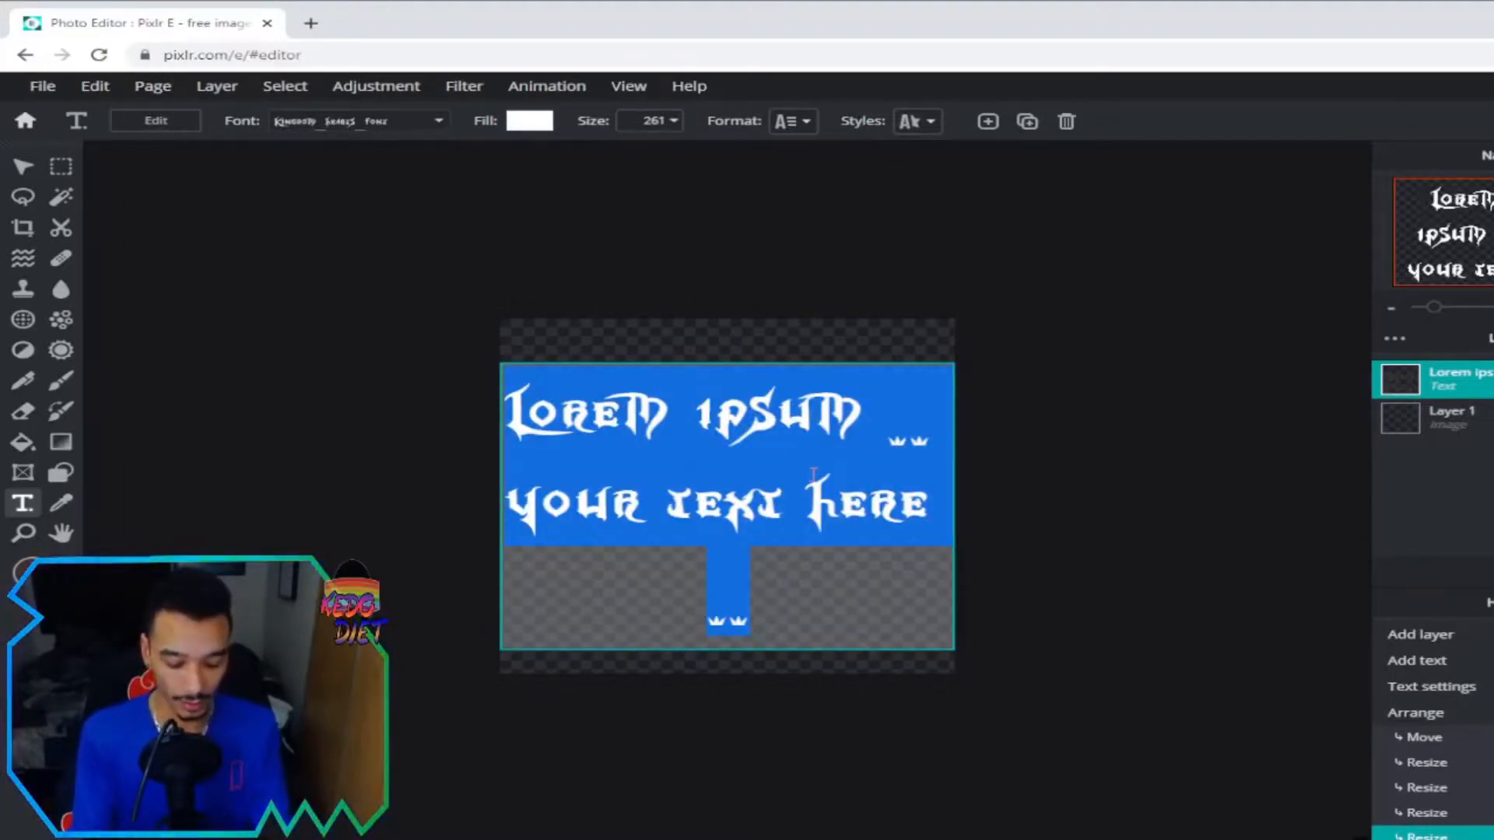
pyautogui.write('Thi')
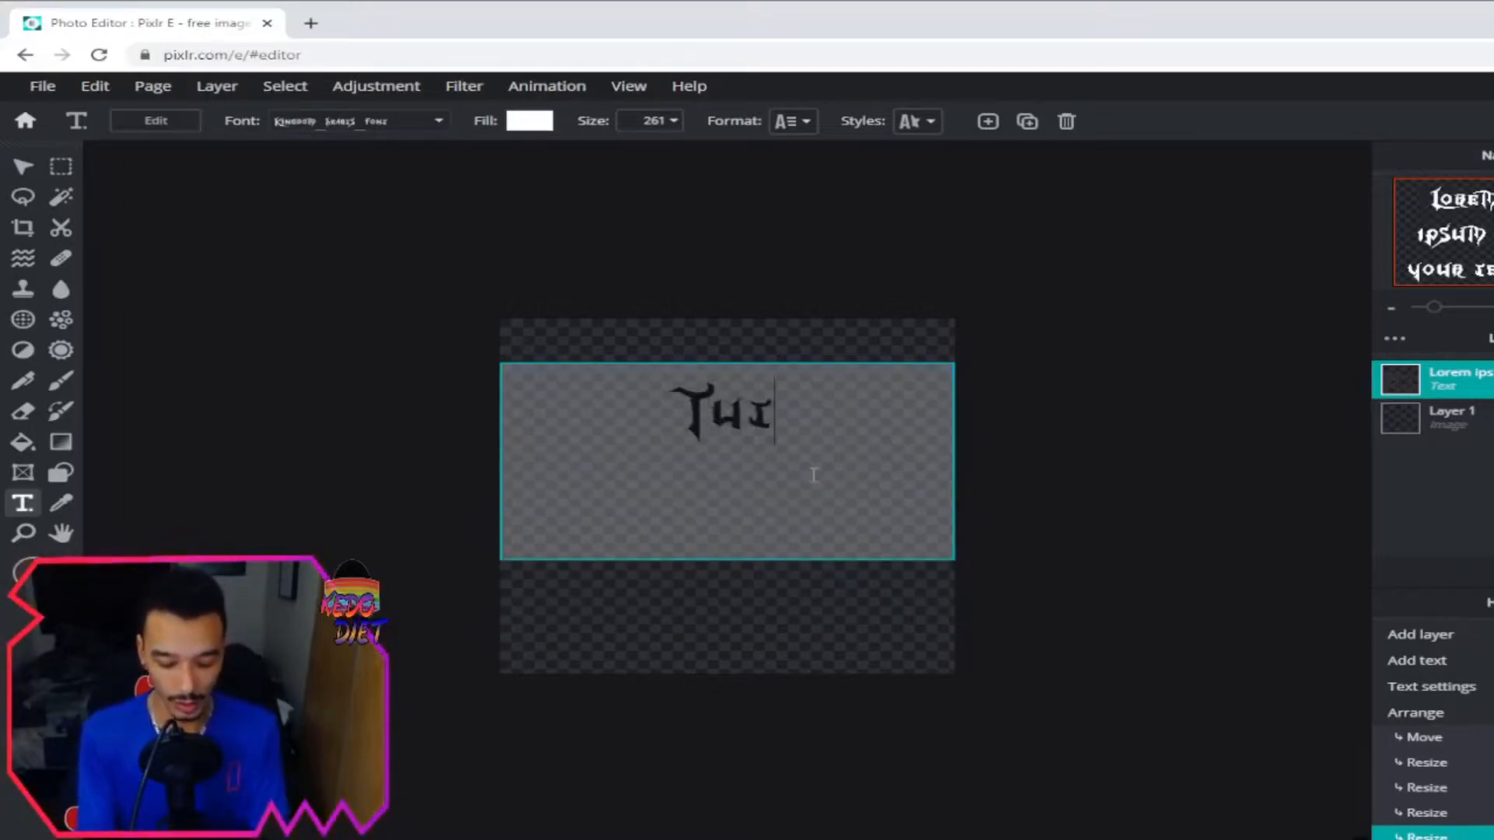
pyautogui.write('orial')
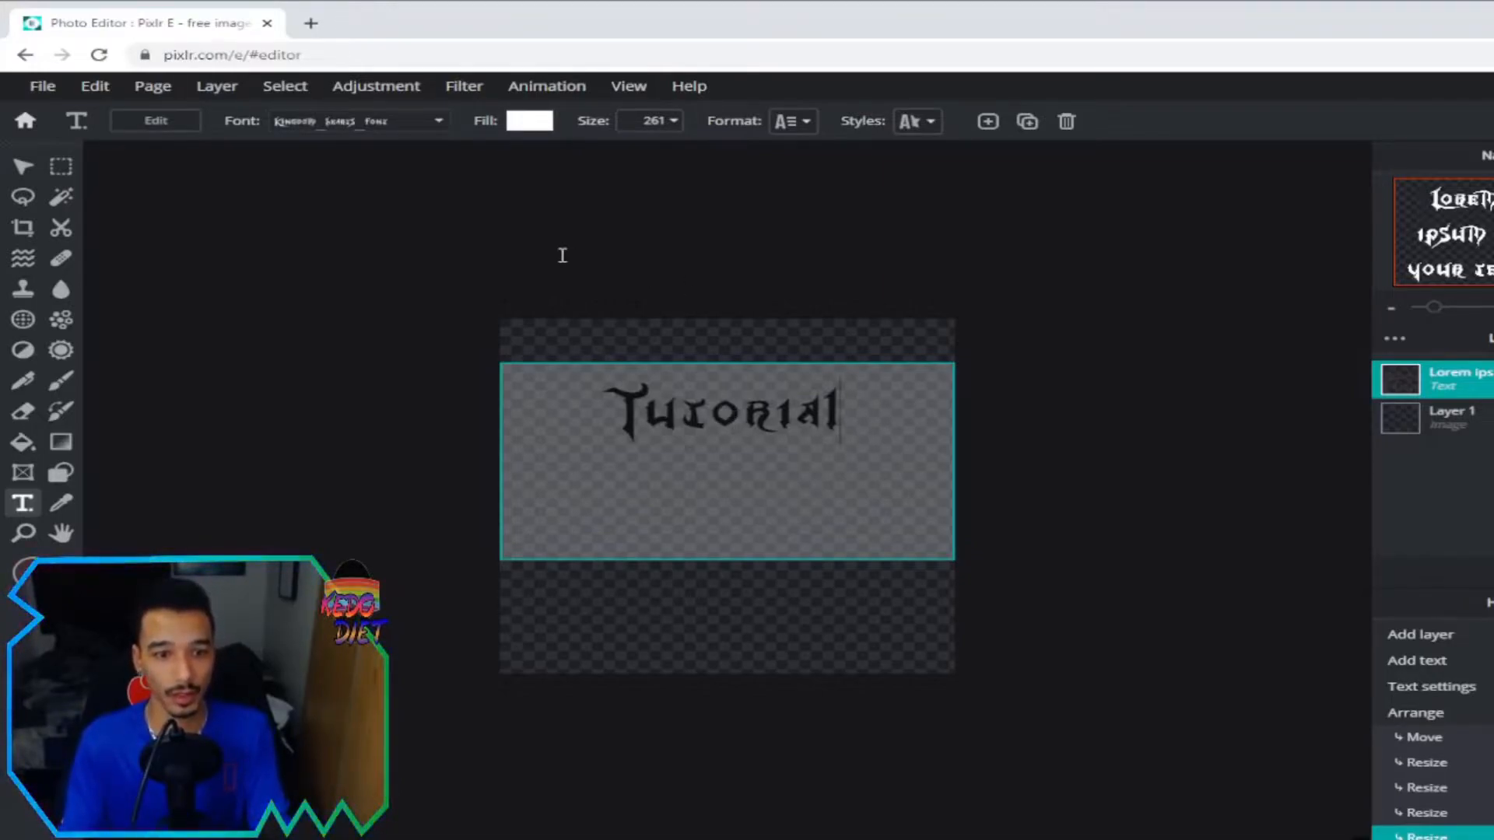
pyautogui.click(503, 262)
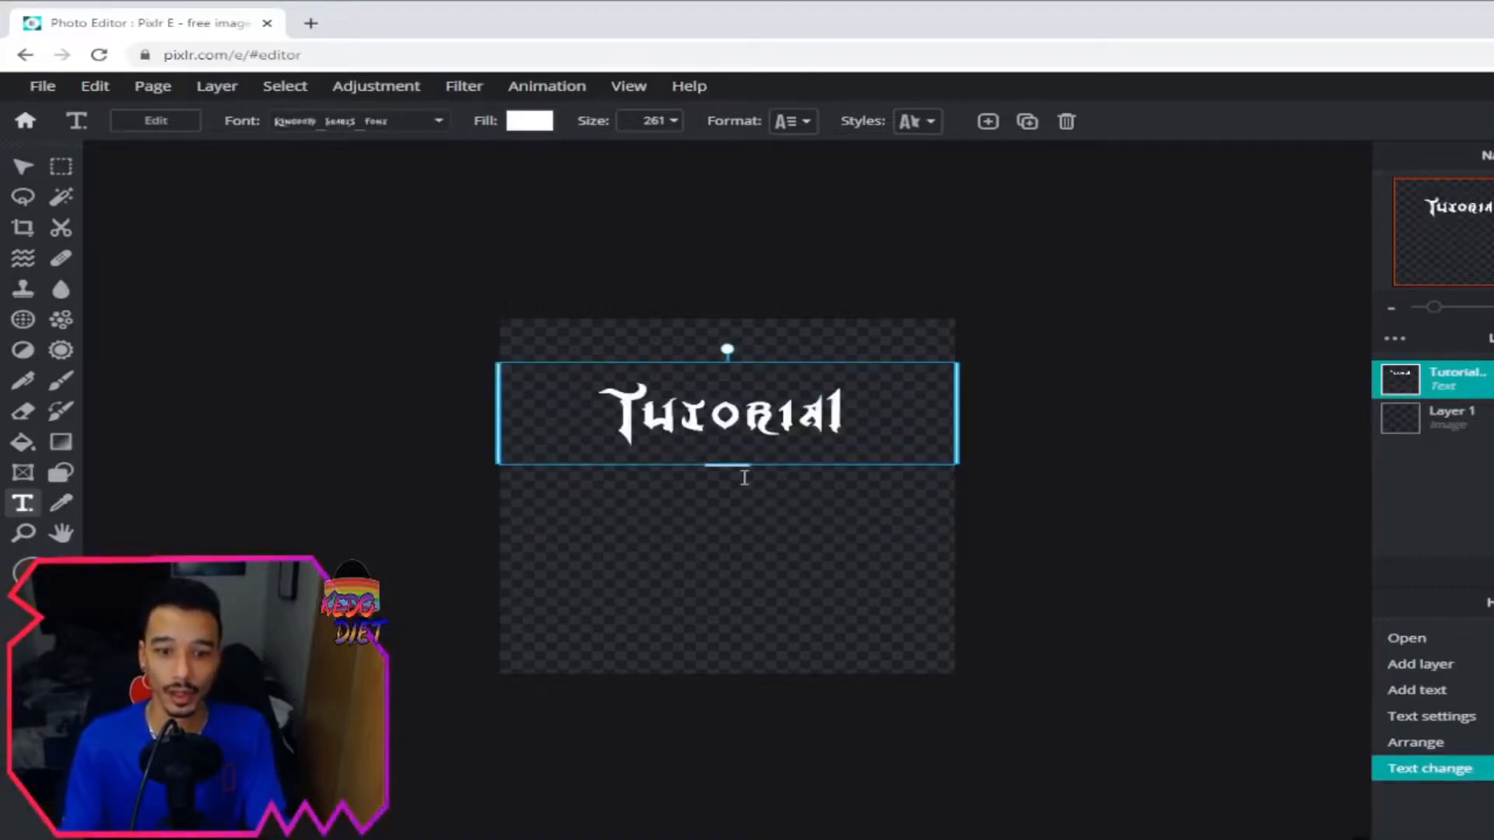
# Enlarge the Tutorial text and switch it to the bold Gorehand-S game font.
pyautogui.moveTo(726, 464); pyautogui.dragTo(755, 502)
pyautogui.doubleClick(762, 501)
pyautogui.click(904, 254)
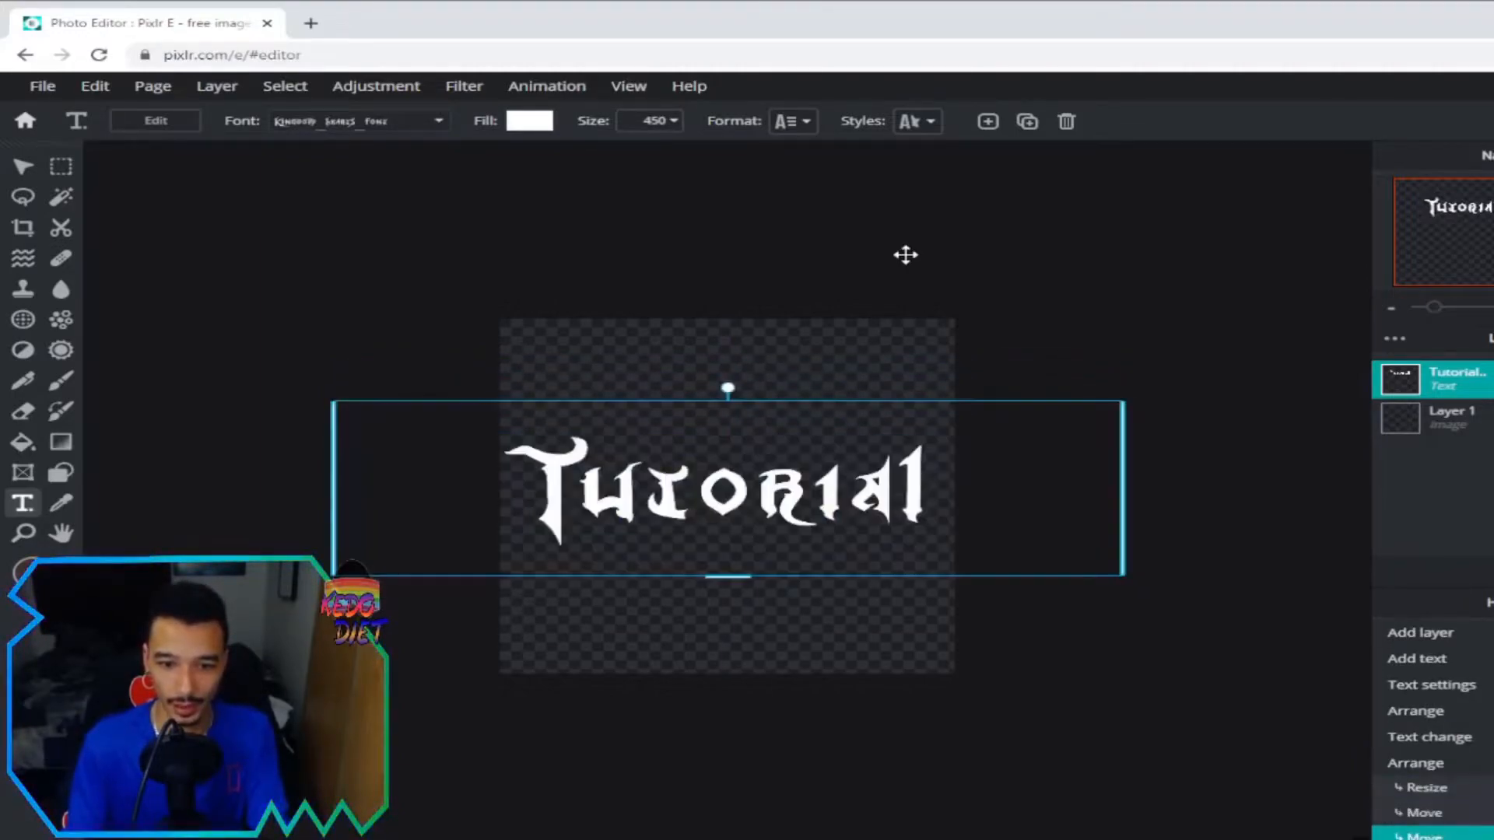
pyautogui.click(358, 122)
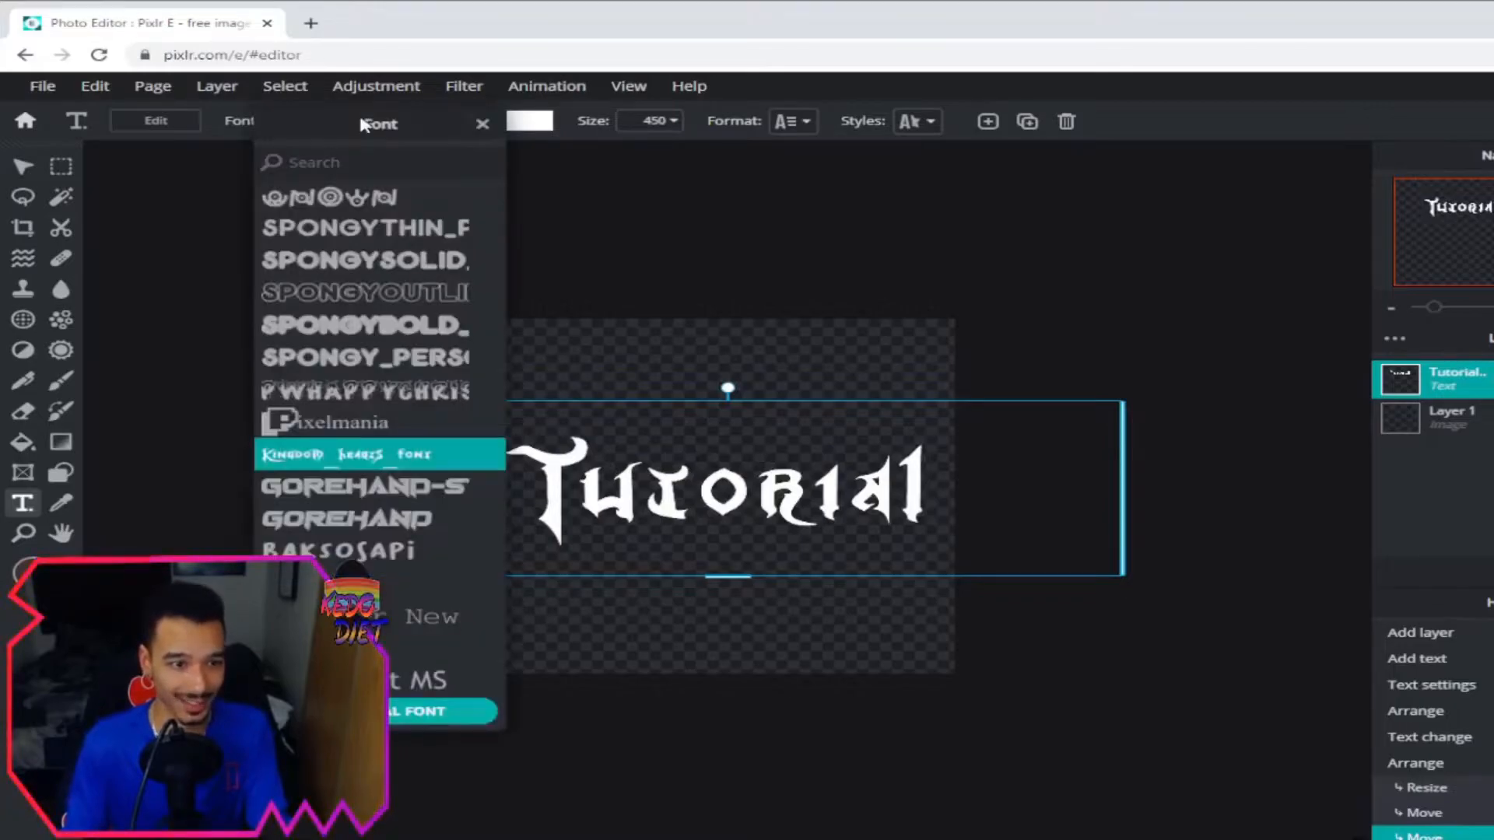
pyautogui.click(371, 492)
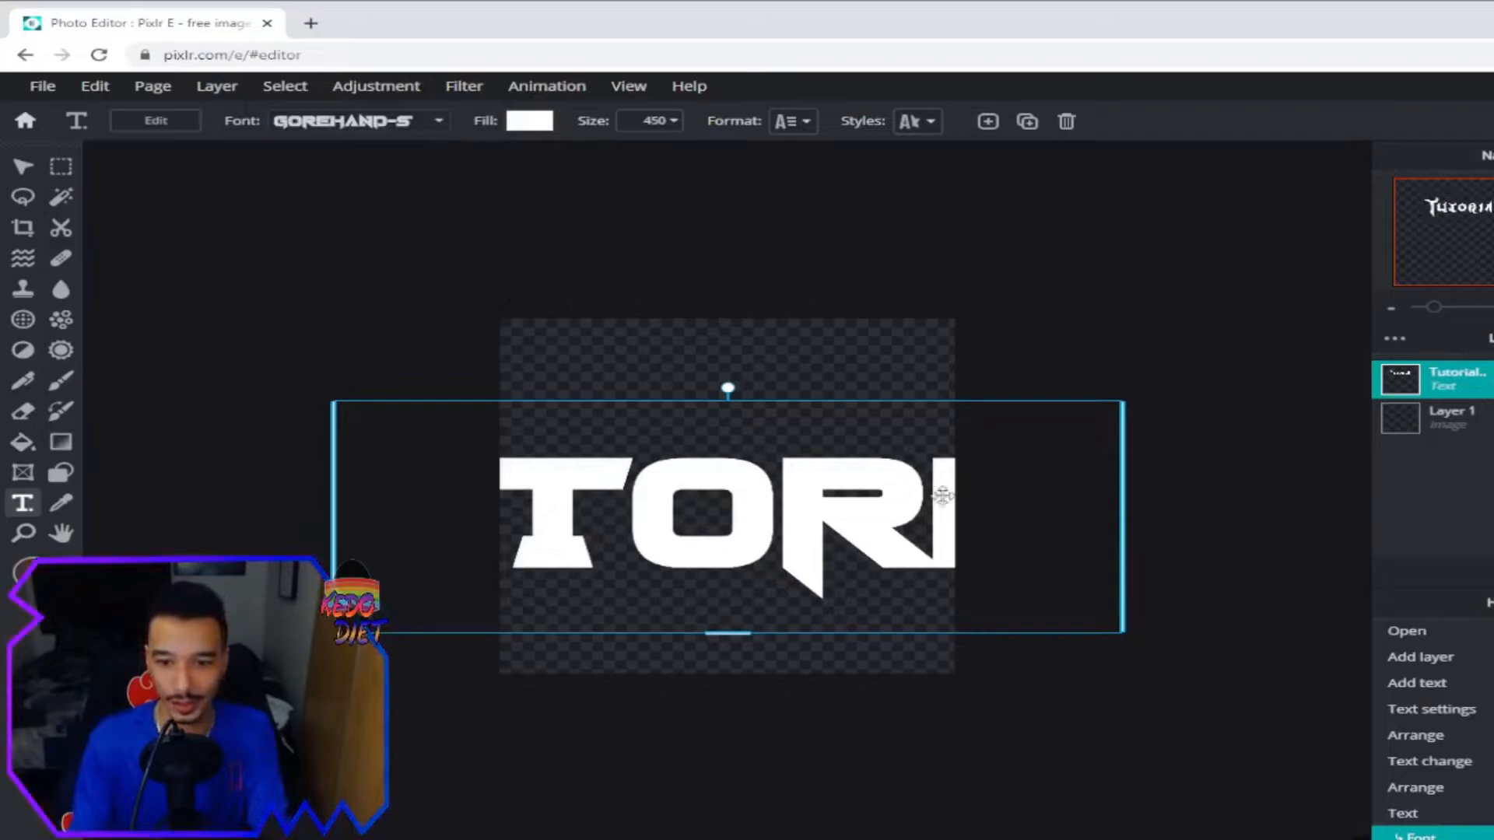
# Resize the Tutorial text box to about 1170×251 and centre it on the canvas.
pyautogui.moveTo(739, 634); pyautogui.dragTo(740, 522)
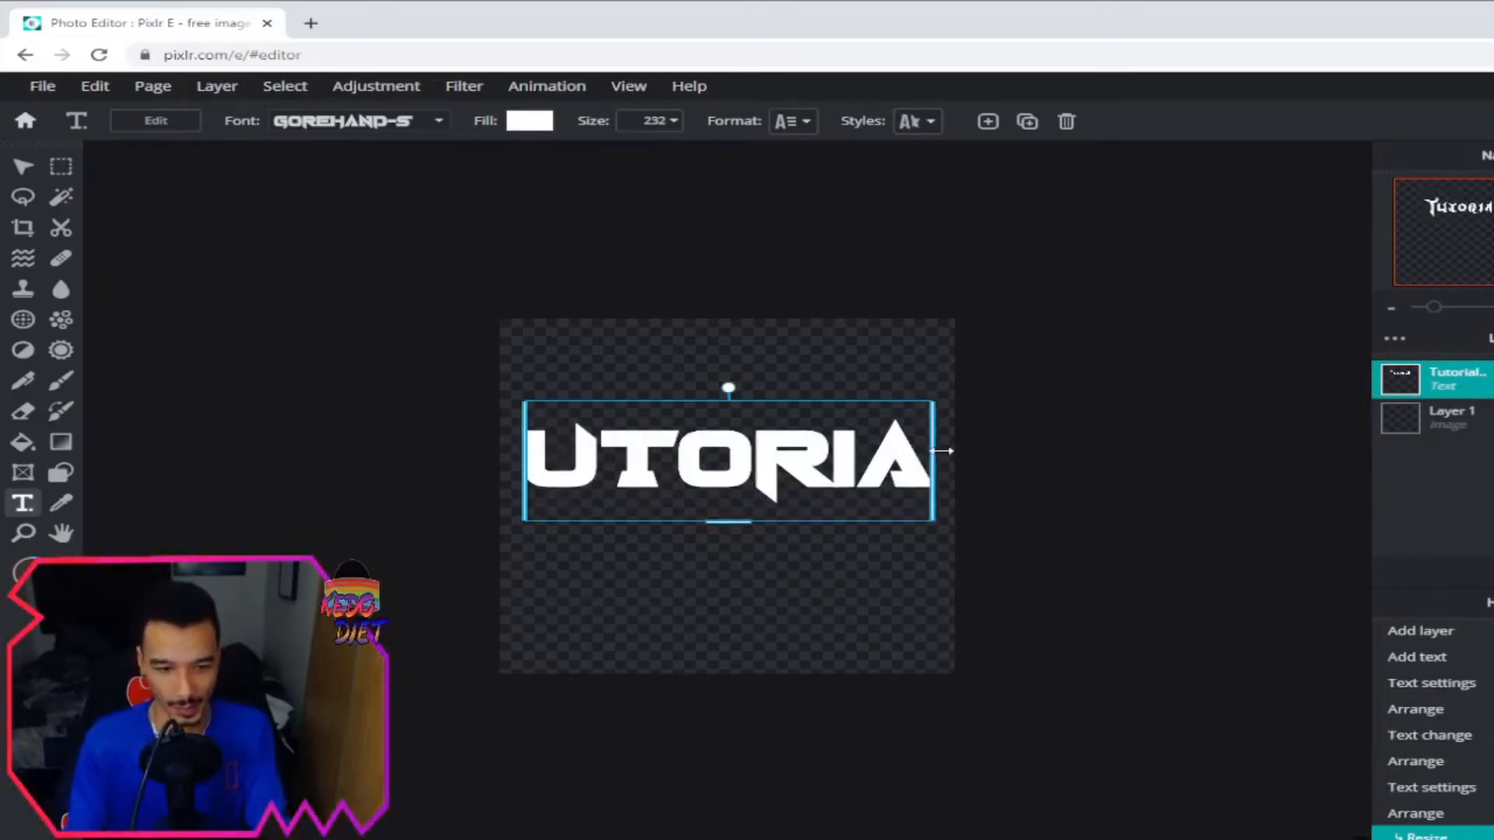
pyautogui.moveTo(941, 451); pyautogui.dragTo(1040, 443)
pyautogui.moveTo(1283, 459); pyautogui.dragTo(1307, 466)
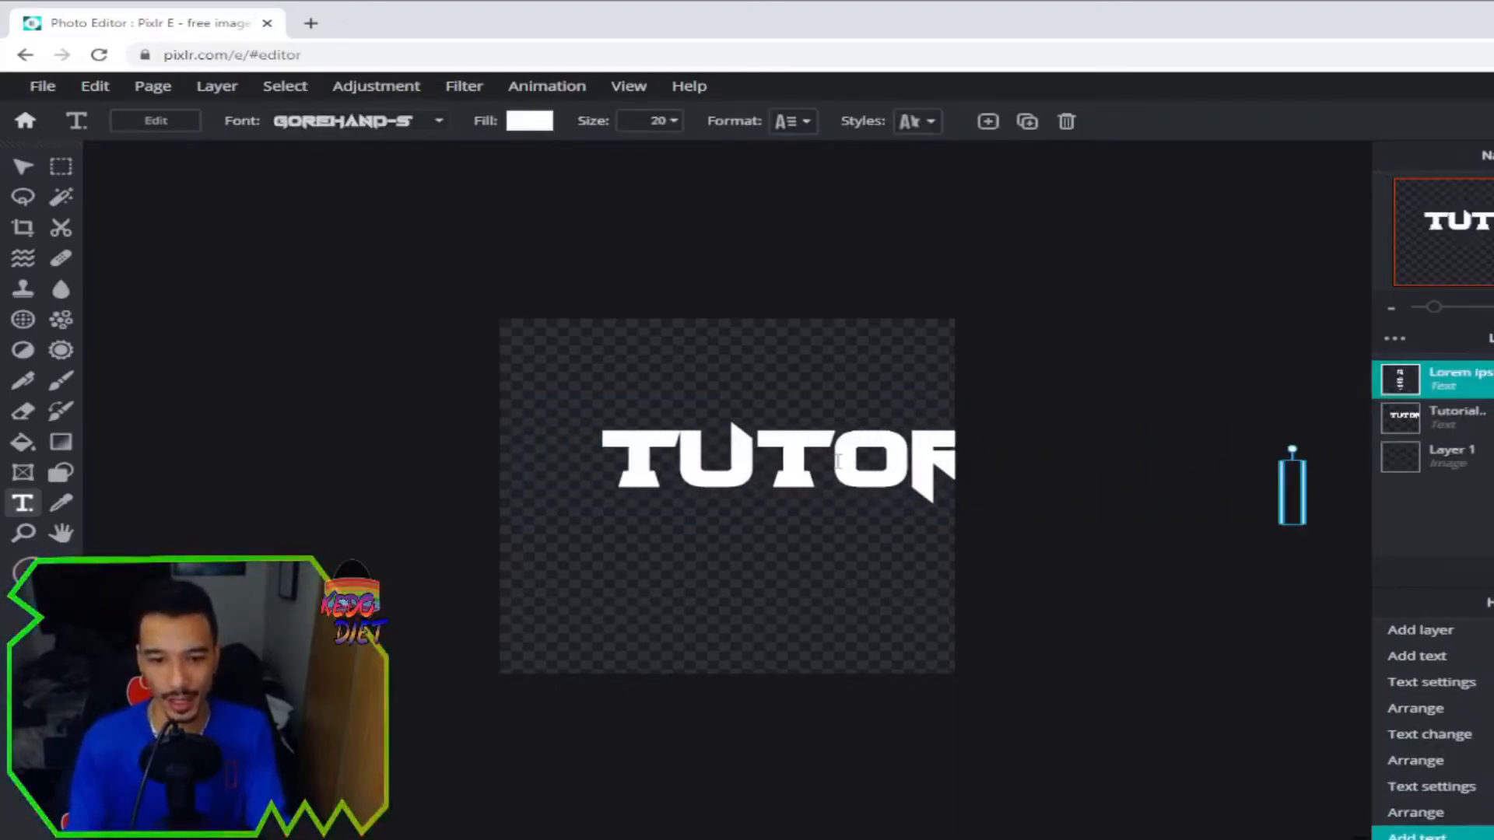
pyautogui.click(23, 167)
pyautogui.moveTo(874, 477); pyautogui.dragTo(744, 497)
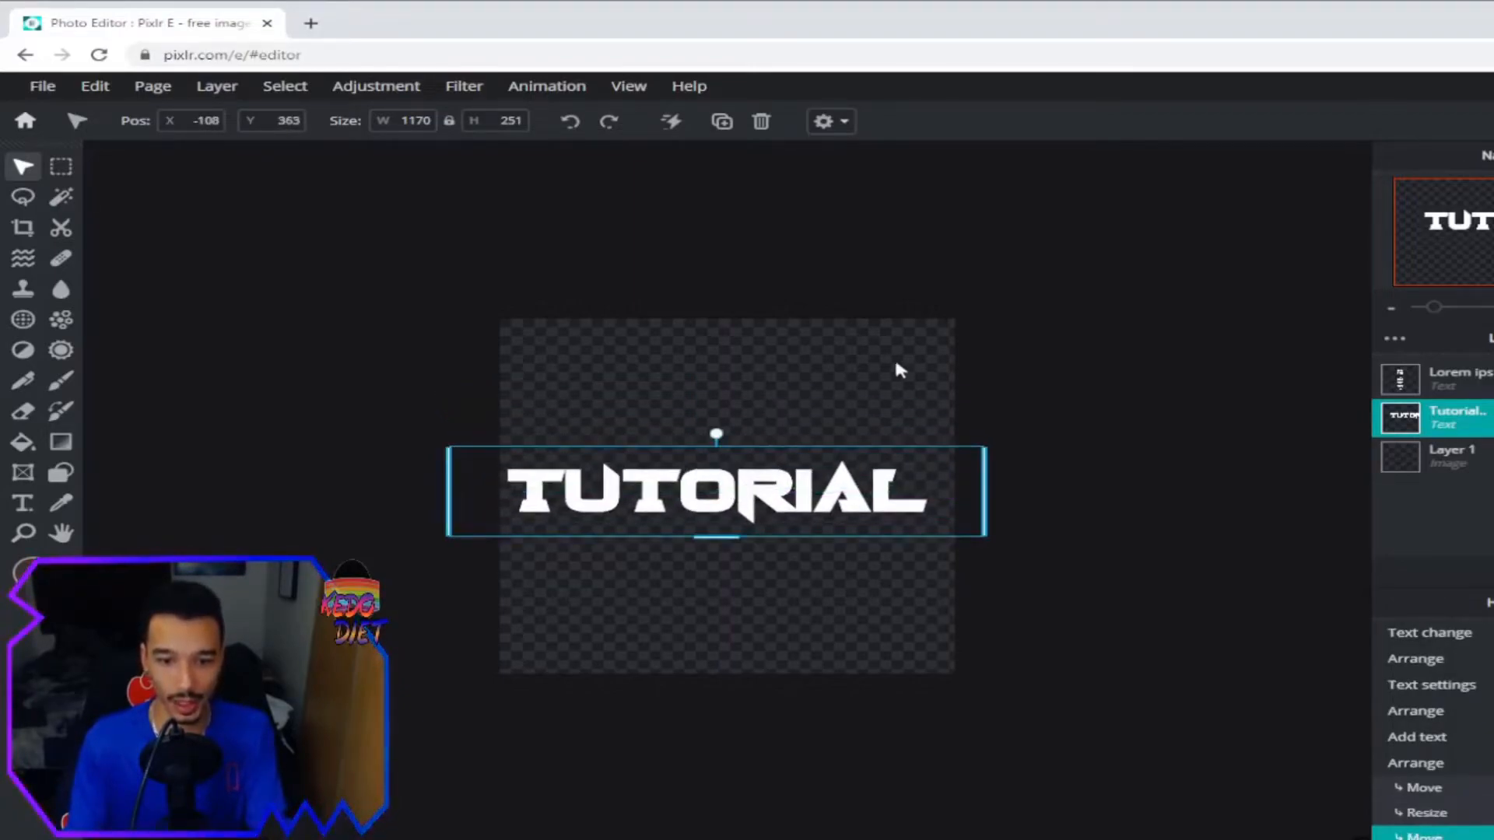
# Increase the letter spacing of the TUTORIAL text.
pyautogui.click(28, 510)
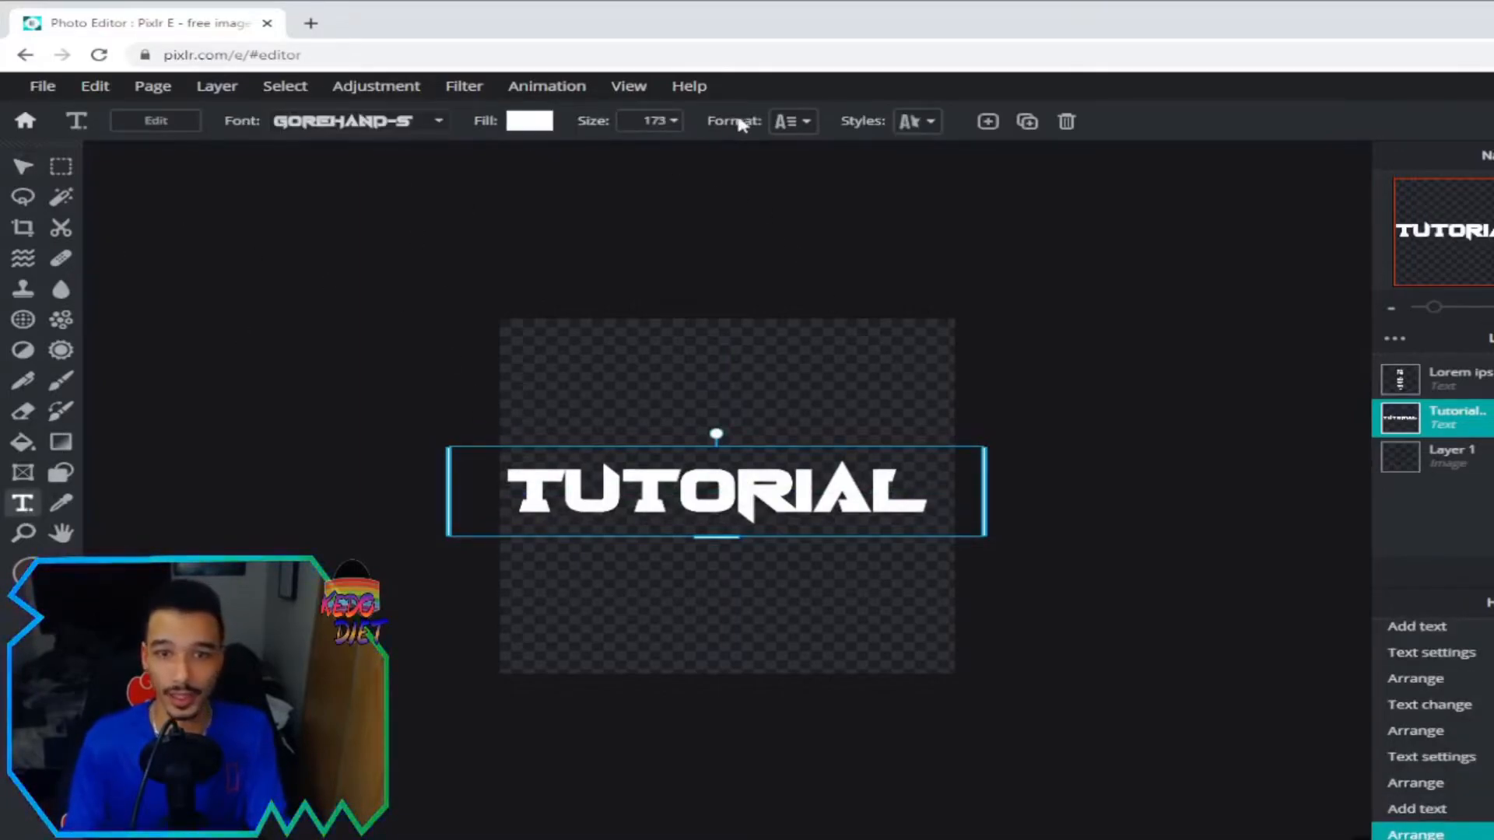
pyautogui.click(806, 125)
pyautogui.moveTo(718, 272)
pyautogui.mouseDown()
pyautogui.moveTo(764, 278)
pyautogui.moveTo(741, 286)
pyautogui.mouseUp()
# Shrink TUTORIAL from size 173 to 157 and recentre it on the canvas.
pyautogui.moveTo(710, 535); pyautogui.dragTo(713, 530)
pyautogui.moveTo(803, 489); pyautogui.dragTo(815, 498)
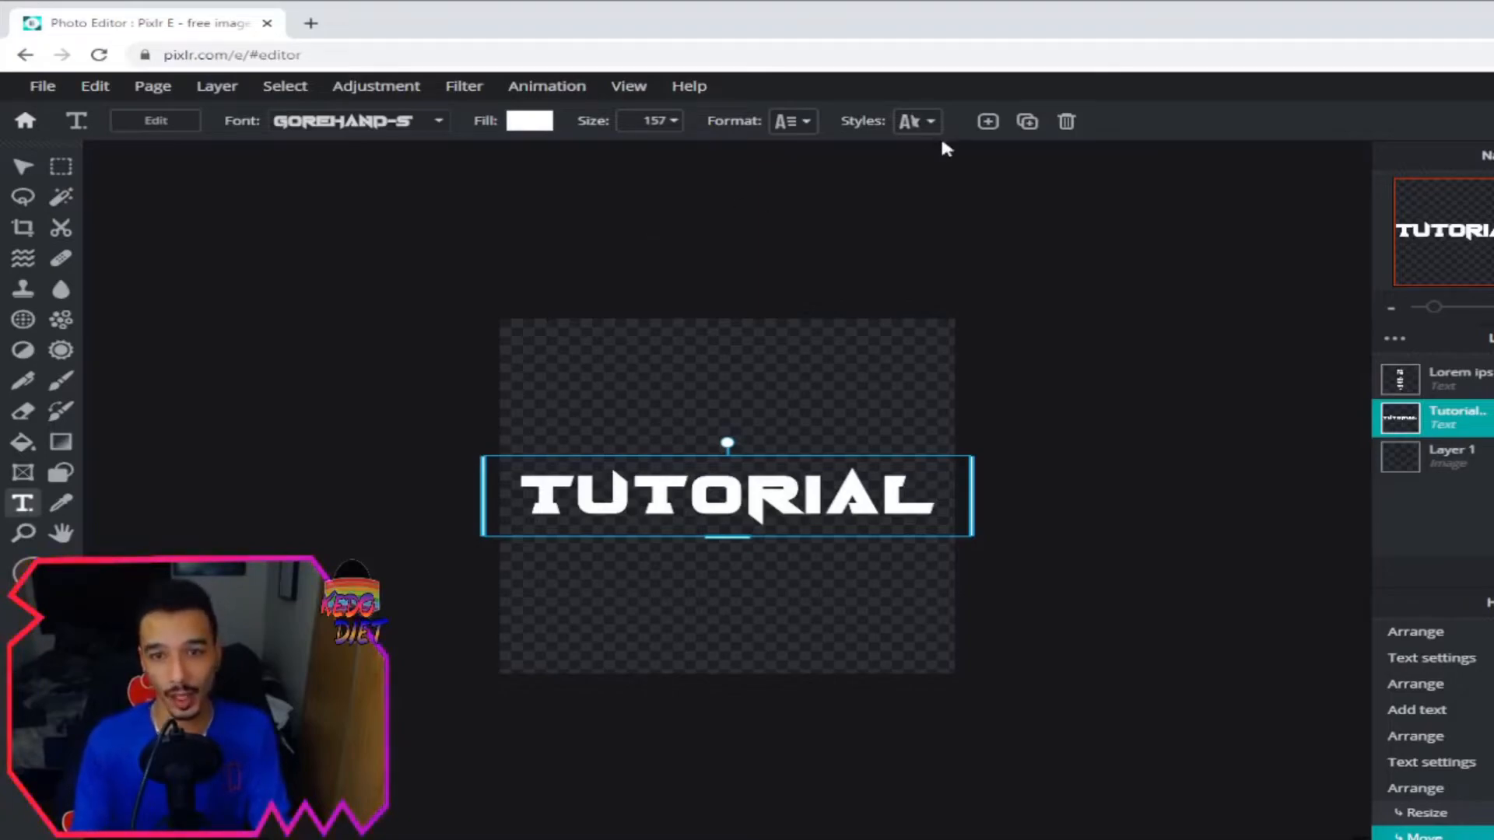
pyautogui.click(922, 123)
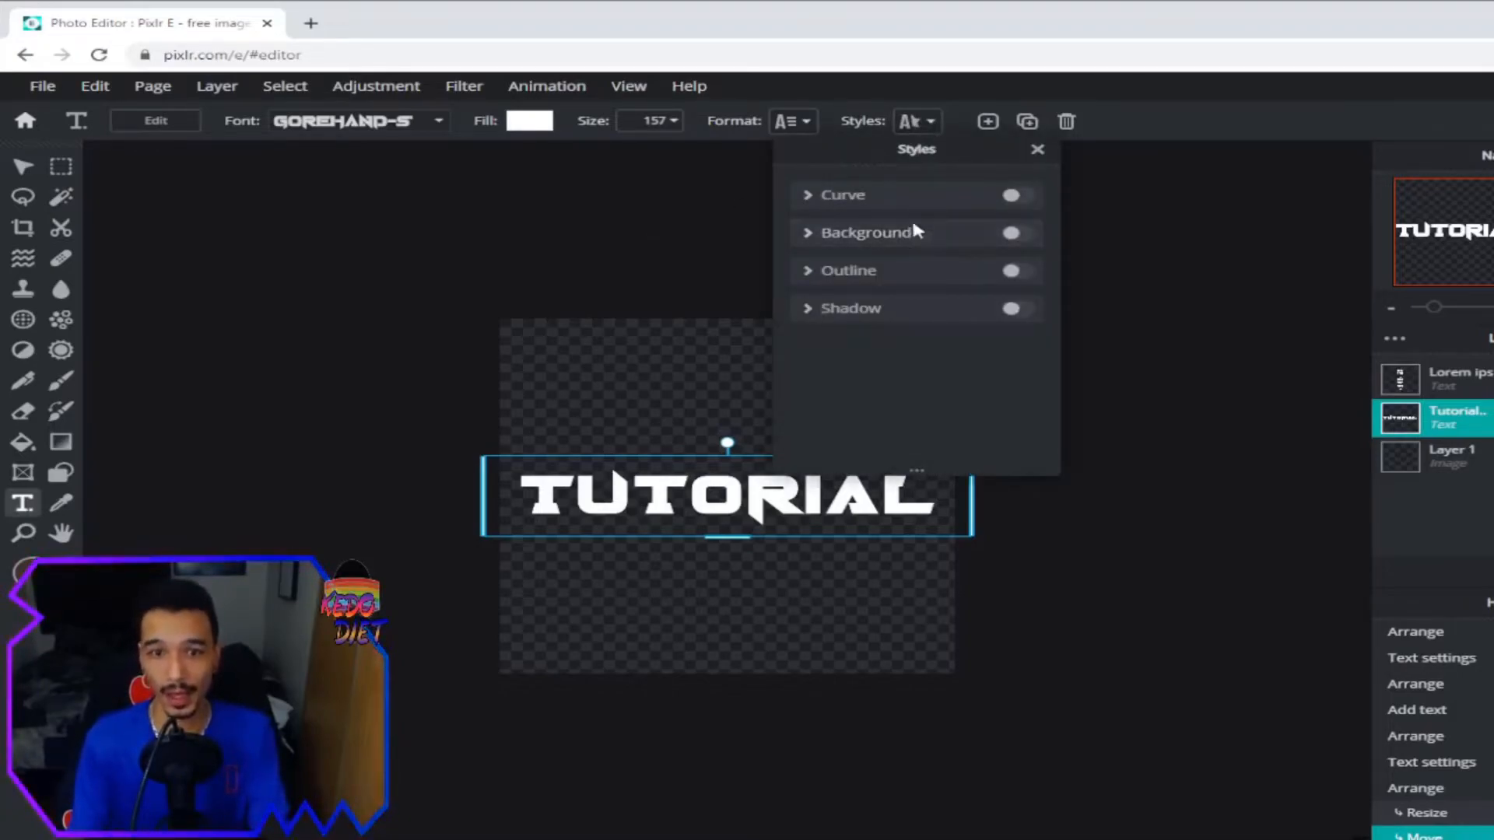
# Add a #000000 black outline to TUTORIAL with size 69 and distance 0.
pyautogui.click(955, 281)
pyautogui.click(1016, 271)
pyautogui.click(1019, 311)
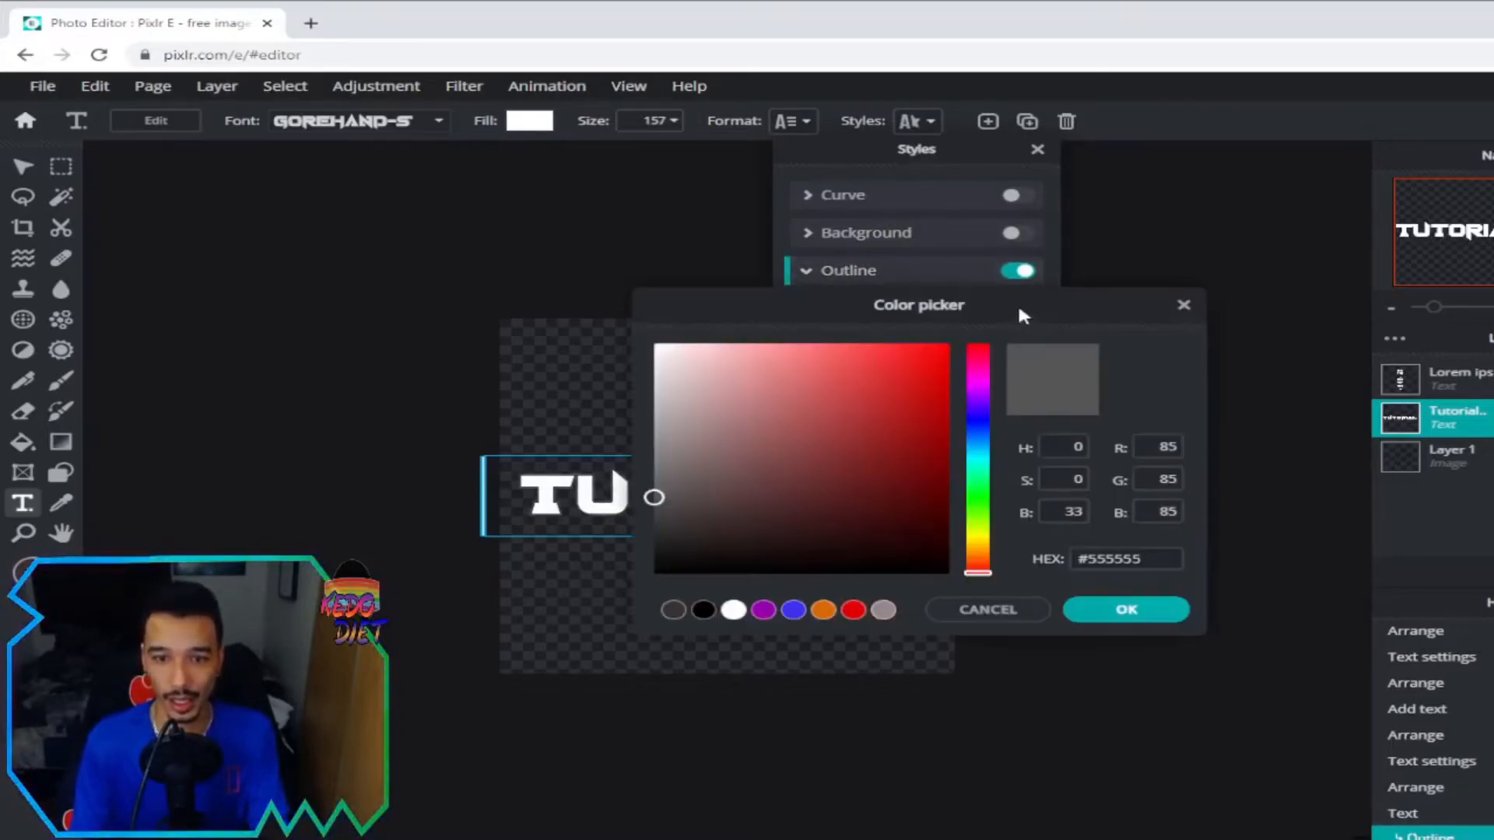
pyautogui.moveTo(800, 433)
pyautogui.mouseDown()
pyautogui.moveTo(778, 557)
pyautogui.moveTo(815, 573)
pyautogui.mouseUp()
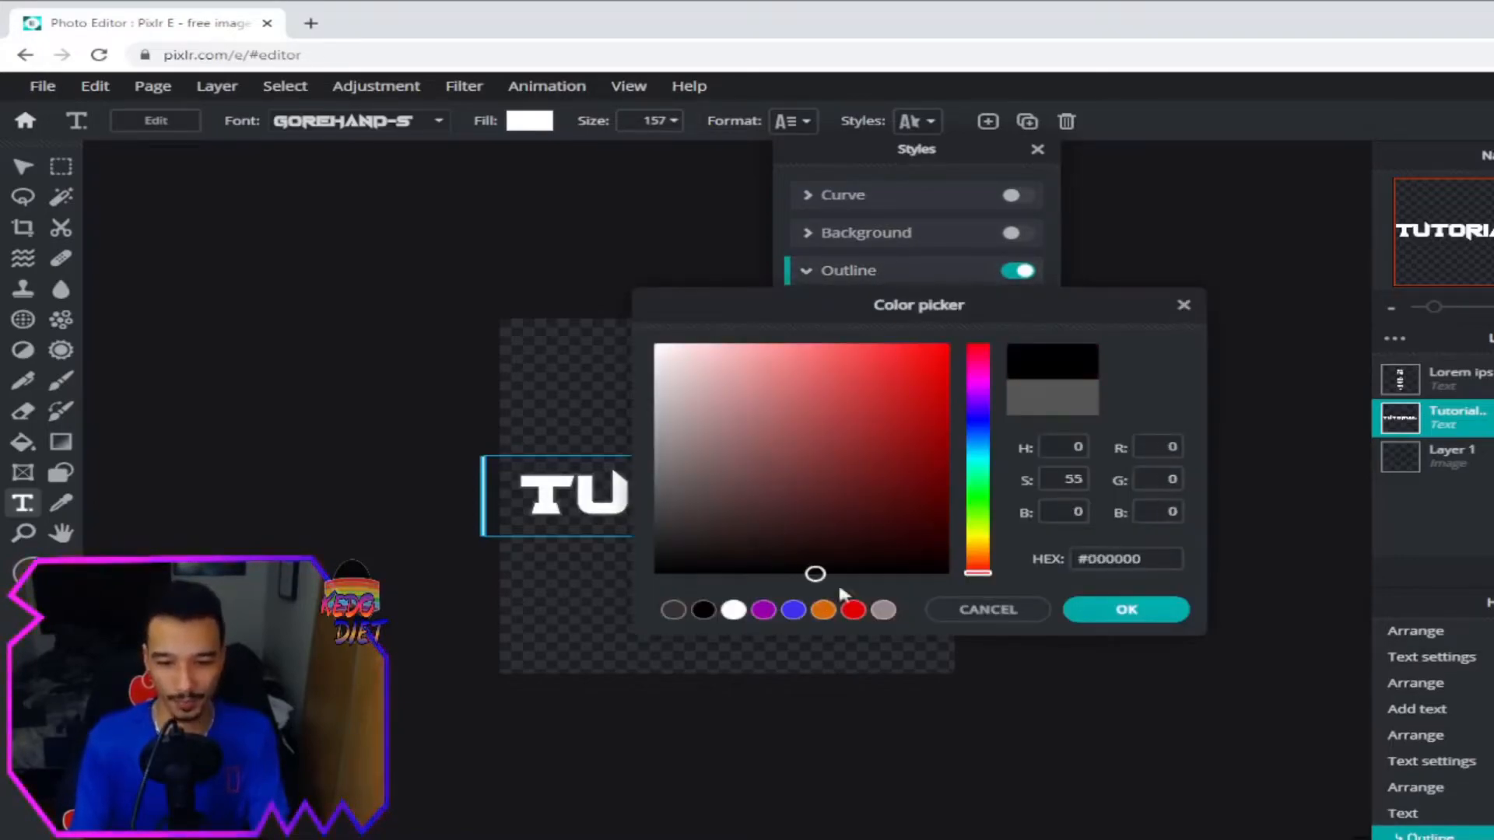
pyautogui.click(1169, 614)
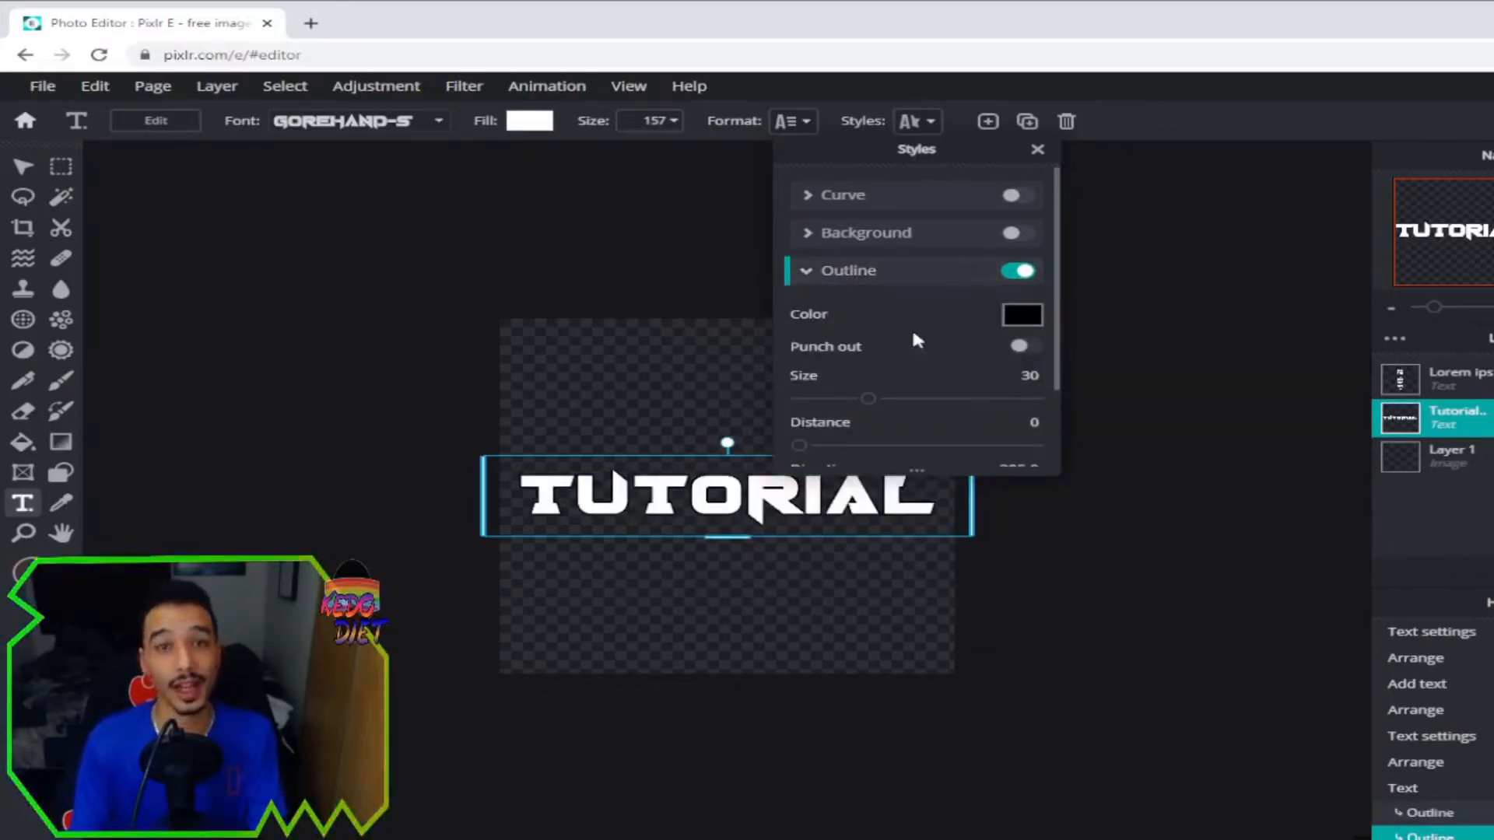
pyautogui.moveTo(869, 400); pyautogui.dragTo(964, 401)
pyautogui.scroll(-2, 957, 334)
pyautogui.moveTo(804, 361)
pyautogui.mouseDown()
pyautogui.moveTo(830, 360)
pyautogui.moveTo(793, 361)
pyautogui.mouseUp()
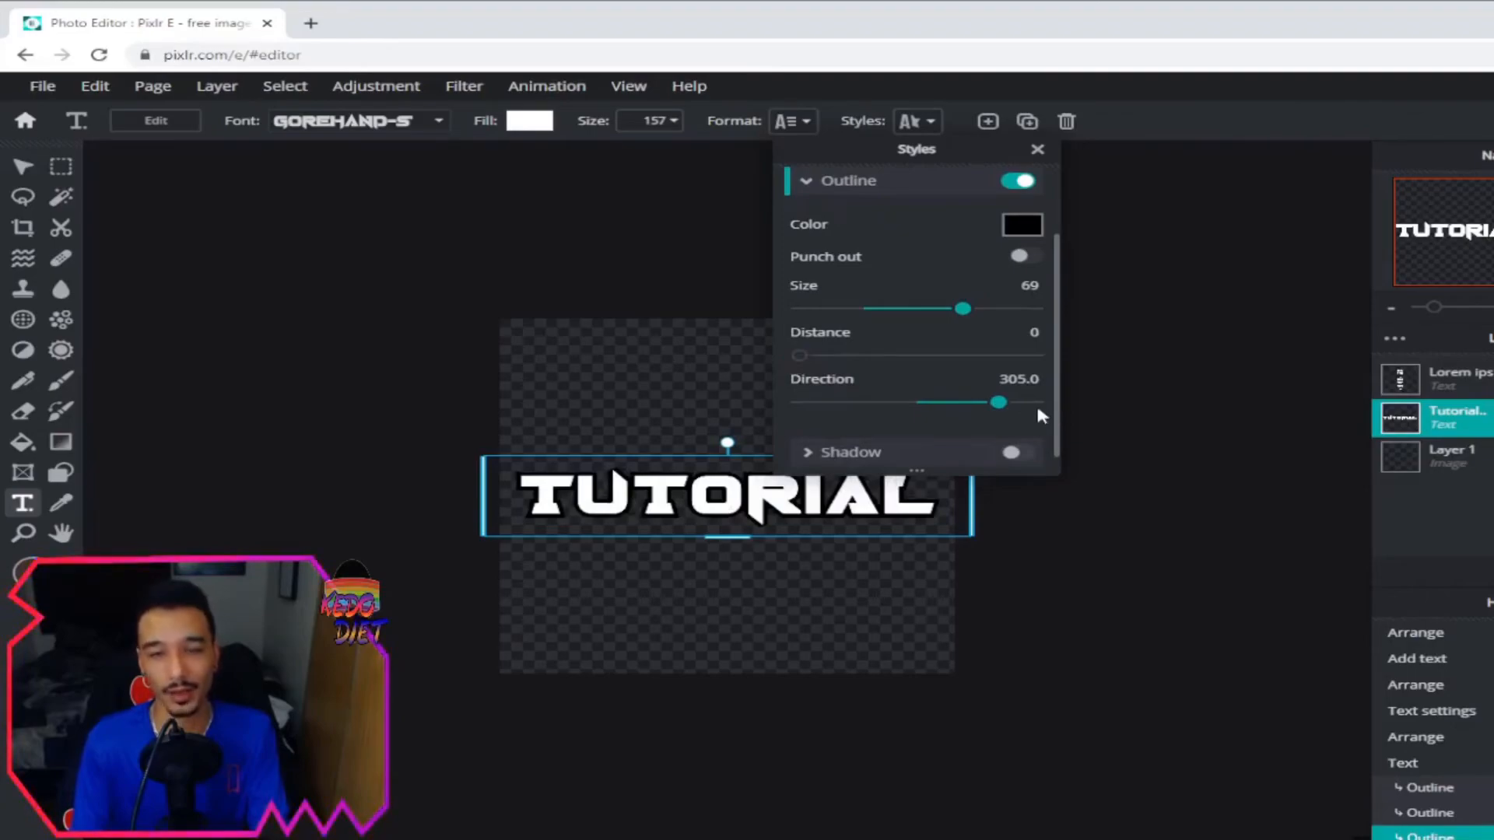
pyautogui.scroll(-1, 946, 375)
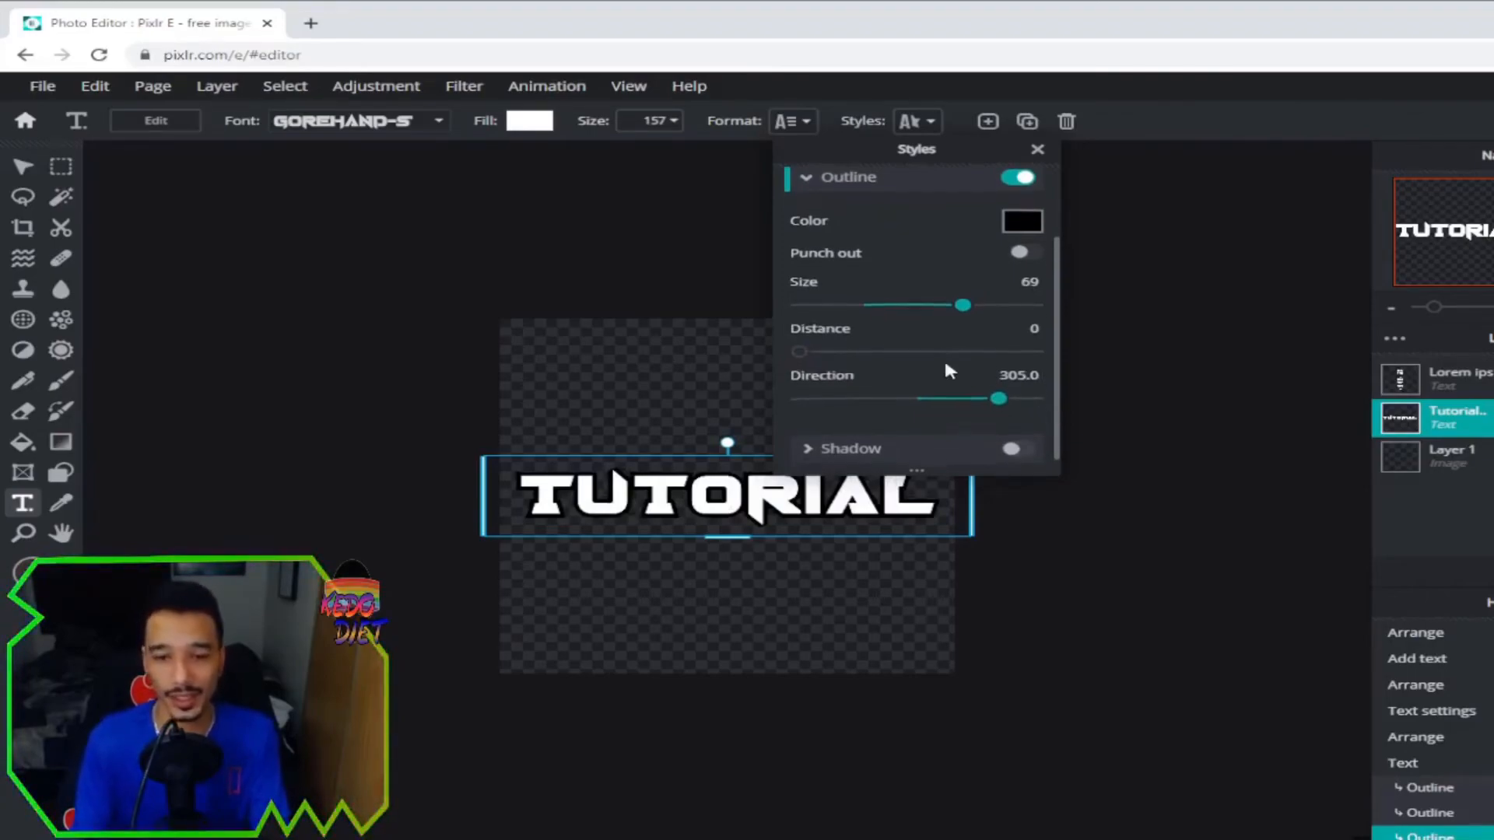
# Add a black drop shadow to TUTORIAL with opacity 51, blur 30, distance 30.
pyautogui.click(1014, 440)
pyautogui.scroll(-3, 946, 316)
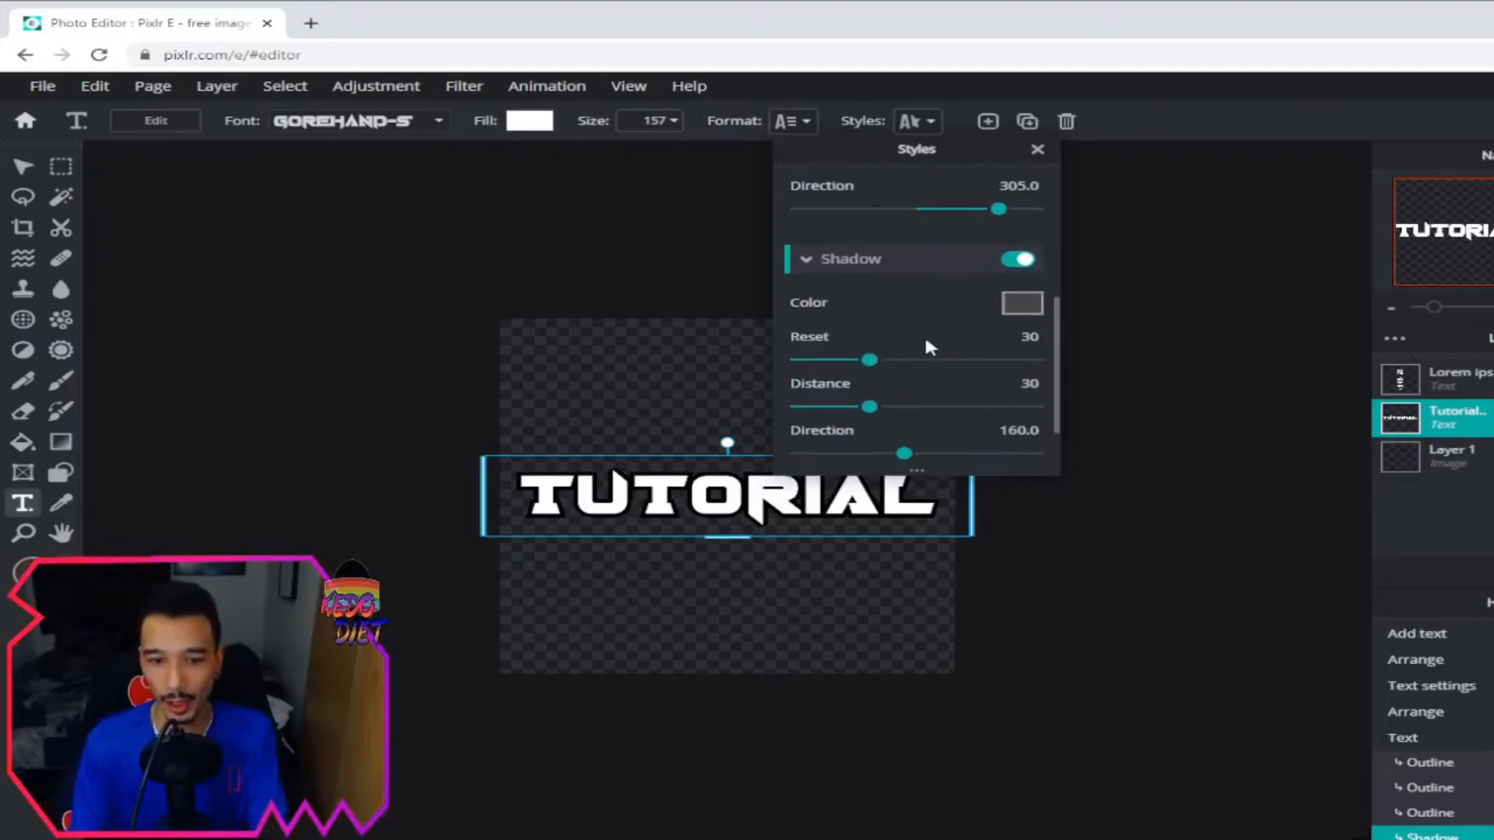
pyautogui.click(1014, 311)
pyautogui.moveTo(804, 347); pyautogui.dragTo(534, 377)
pyautogui.click(885, 573)
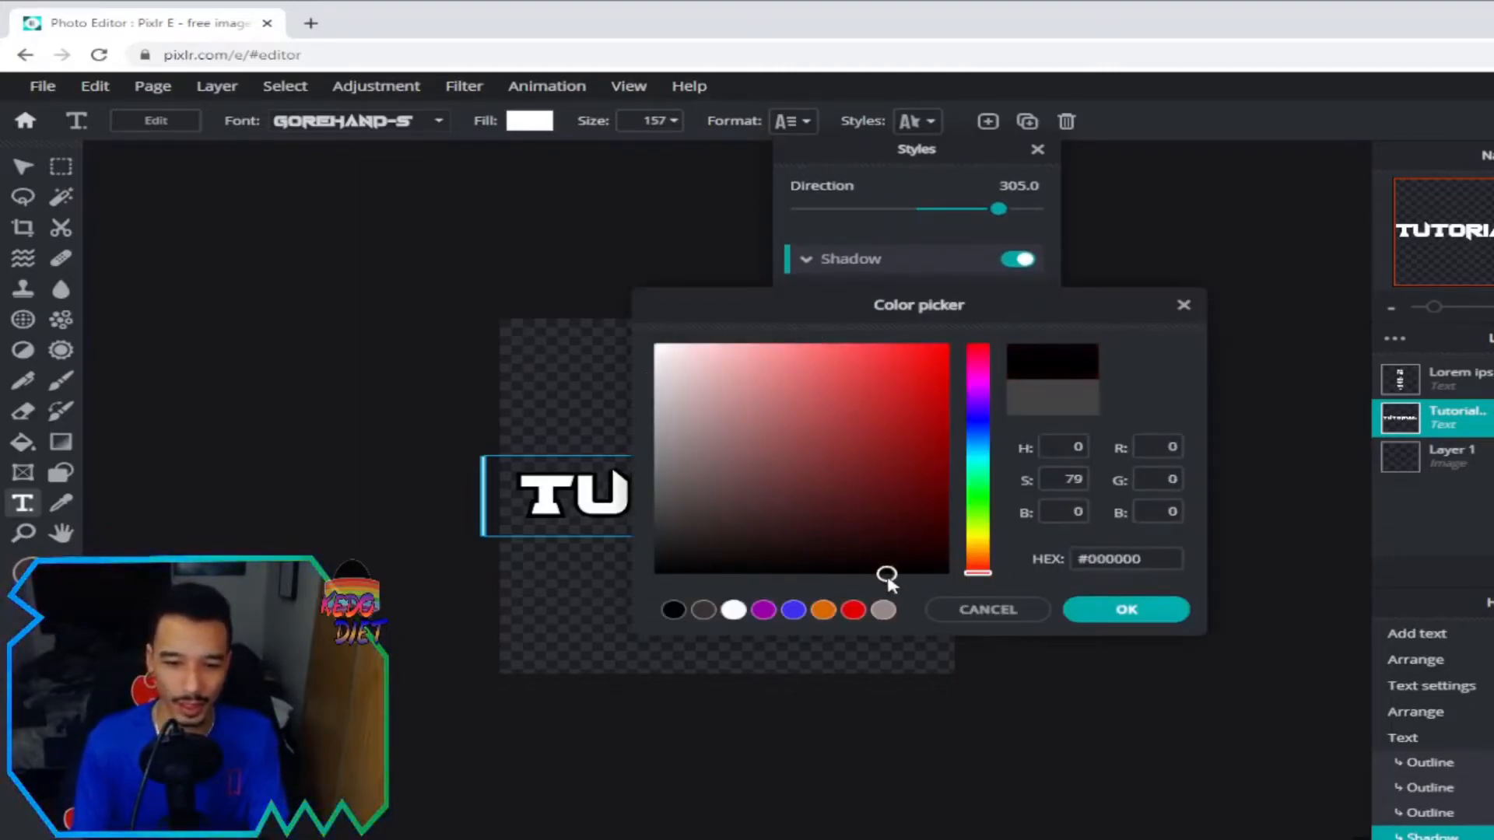
pyautogui.click(1120, 609)
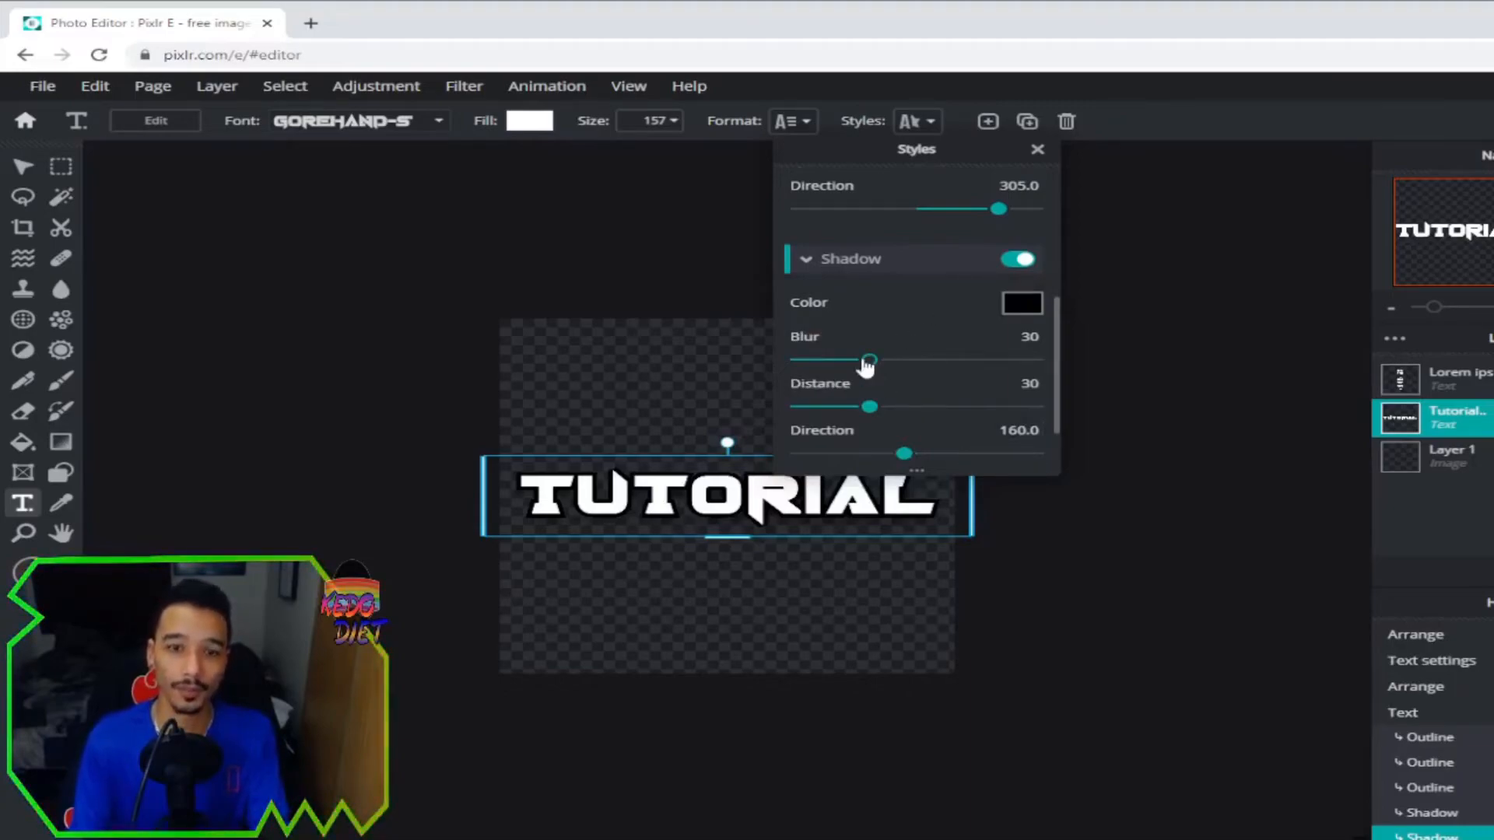
pyautogui.scroll(-1, 1000, 385)
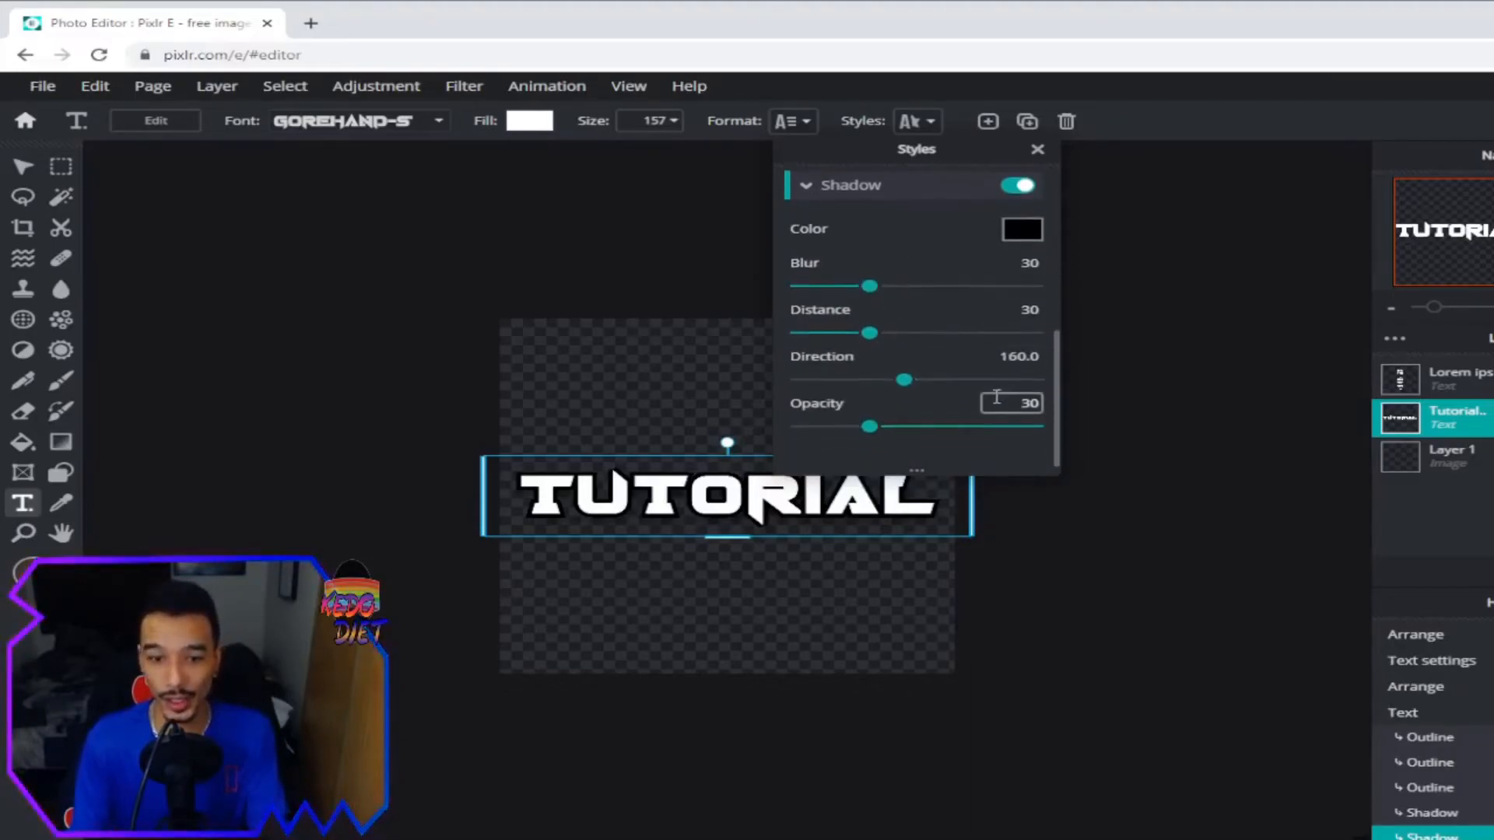
pyautogui.moveTo(869, 433); pyautogui.dragTo(921, 427)
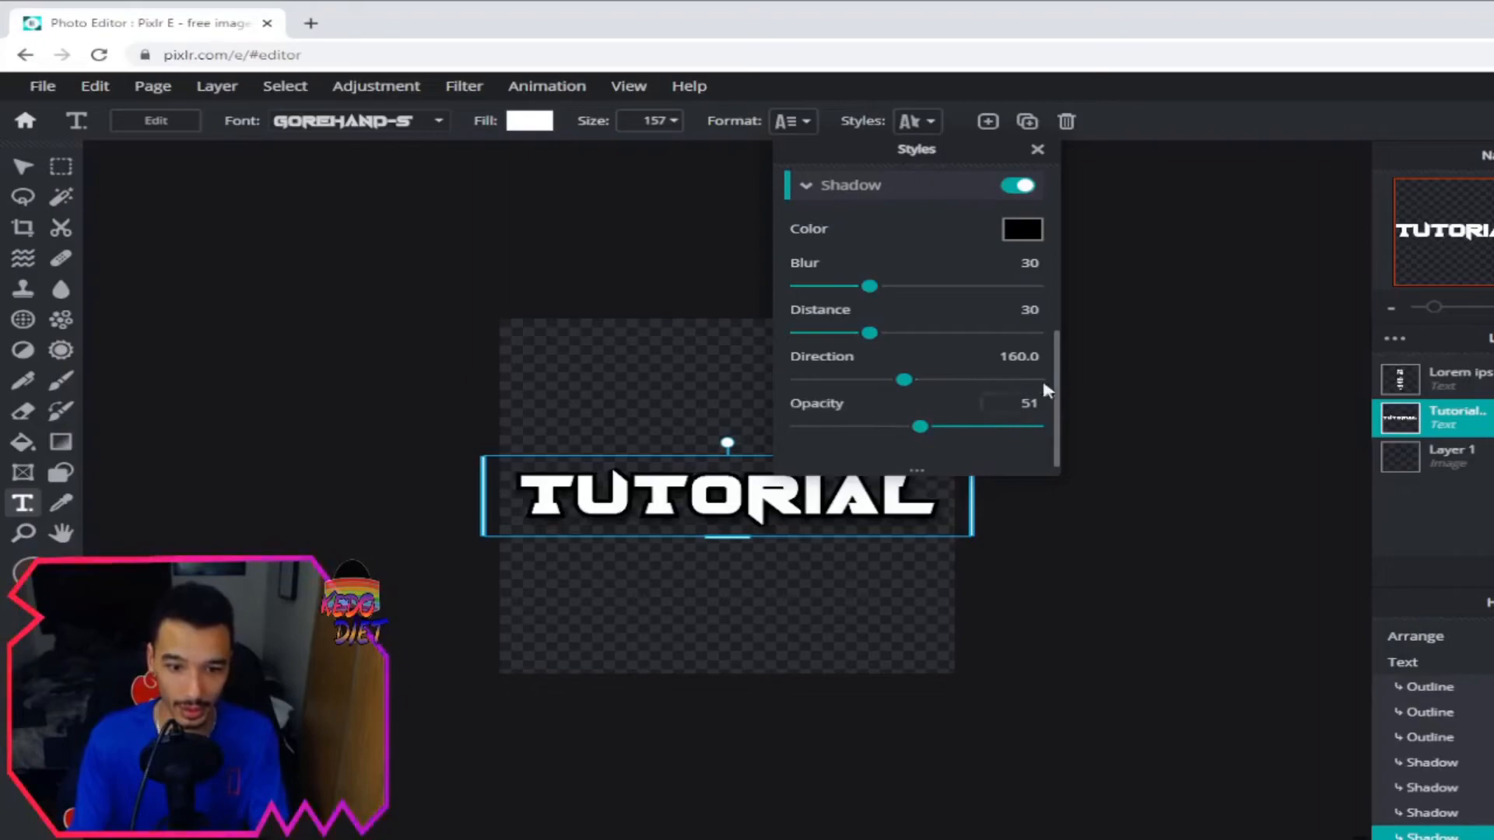
pyautogui.click(1142, 417)
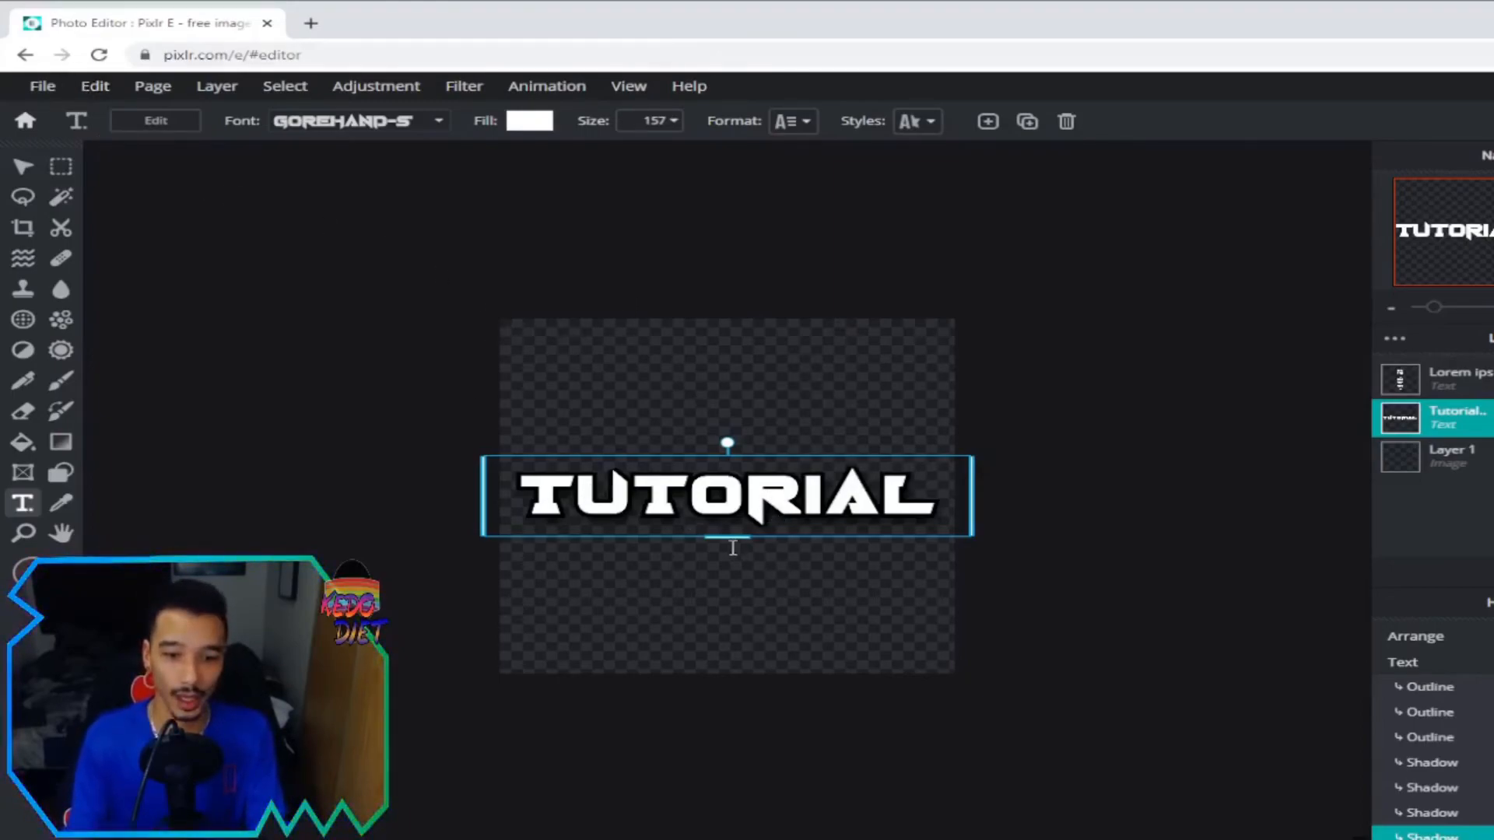
# Enlarge the TUTORIAL text slightly from size 157 to 160.
pyautogui.click(1081, 437)
pyautogui.click(730, 518)
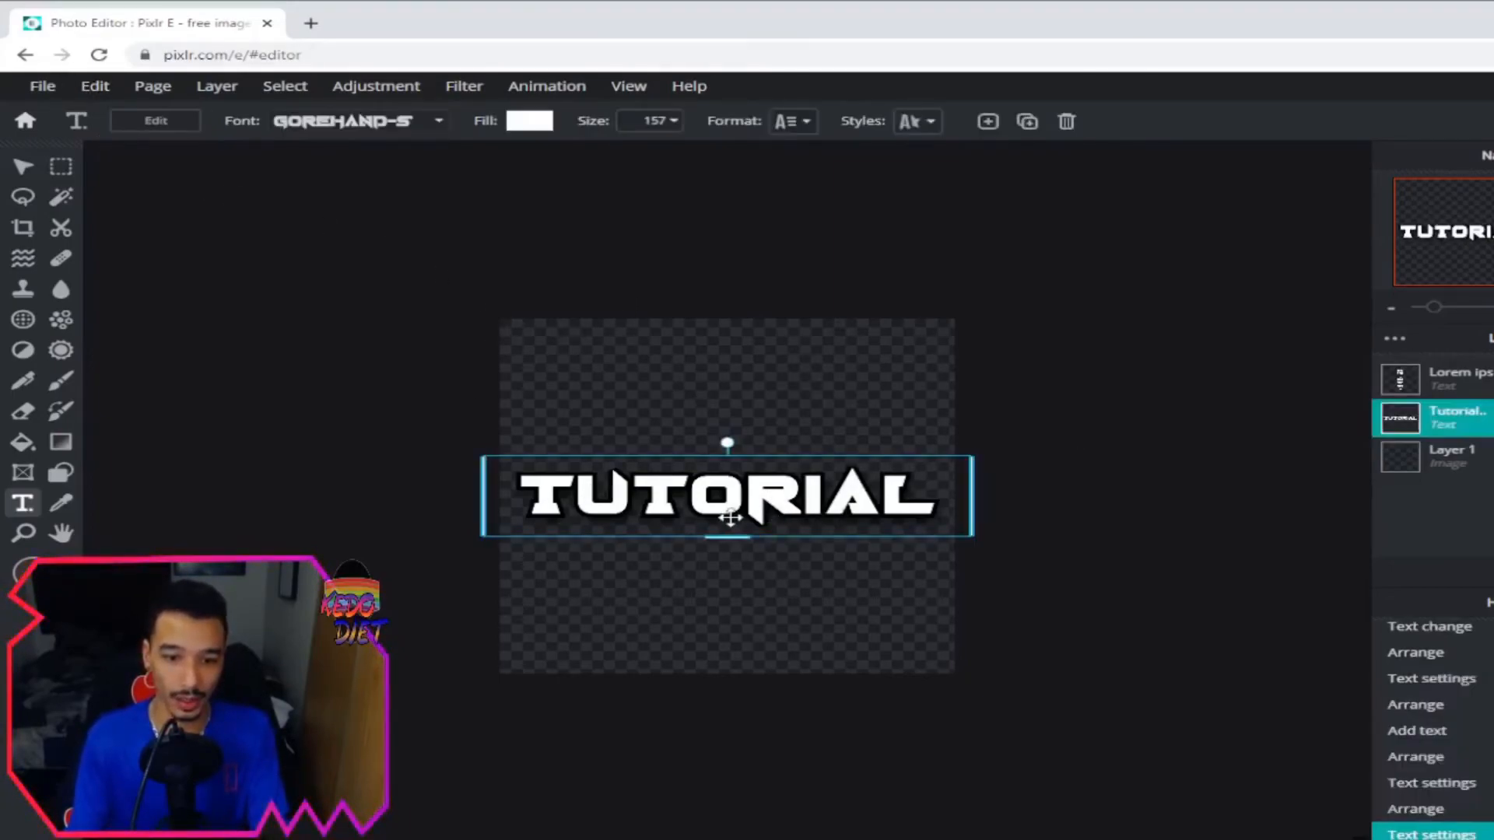
pyautogui.moveTo(738, 537); pyautogui.dragTo(736, 546)
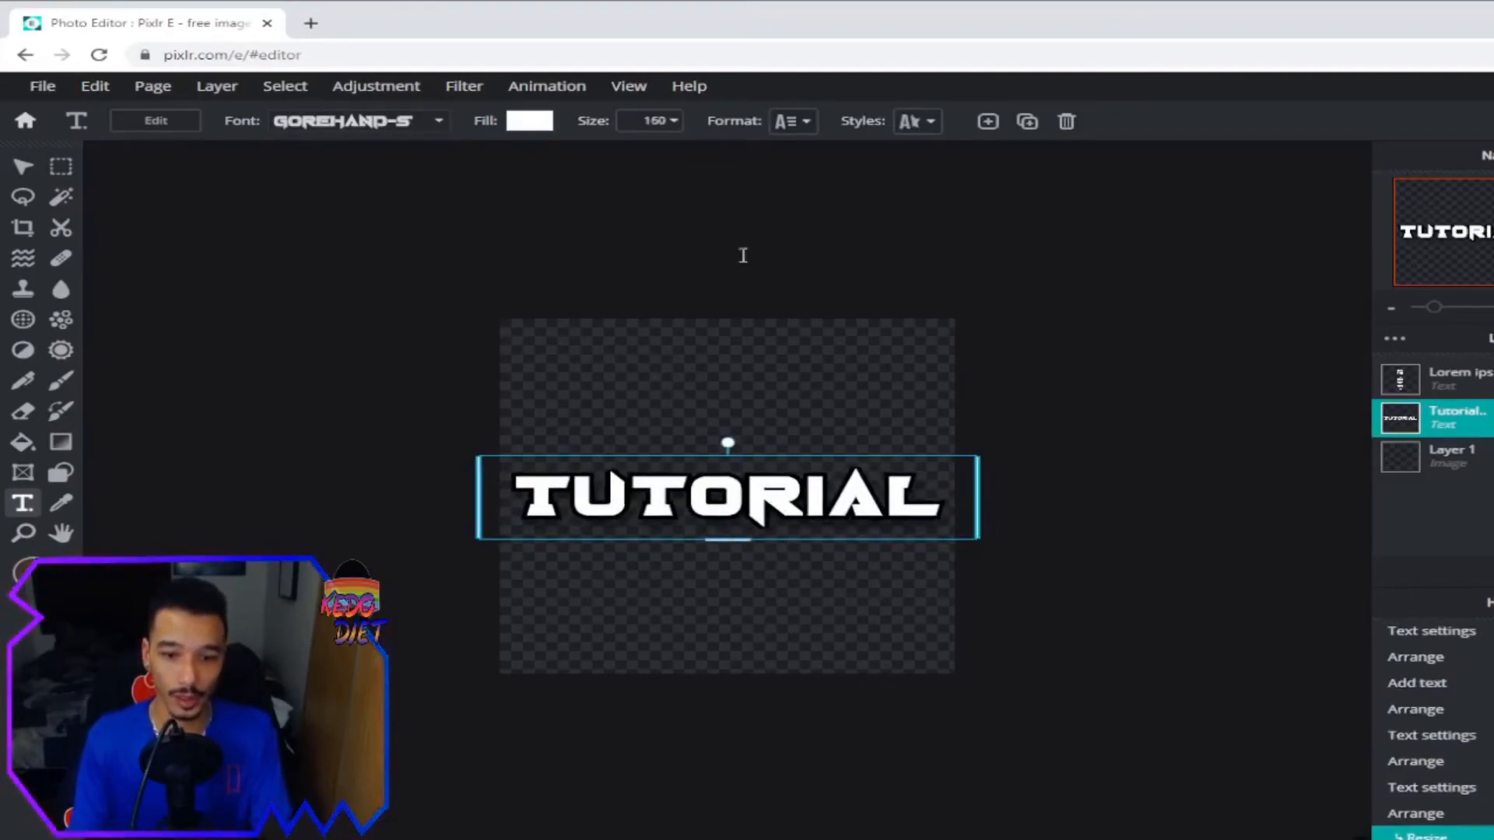
# Quick export the whole page as a PNG.
pyautogui.click(42, 85)
pyautogui.moveTo(184, 274)
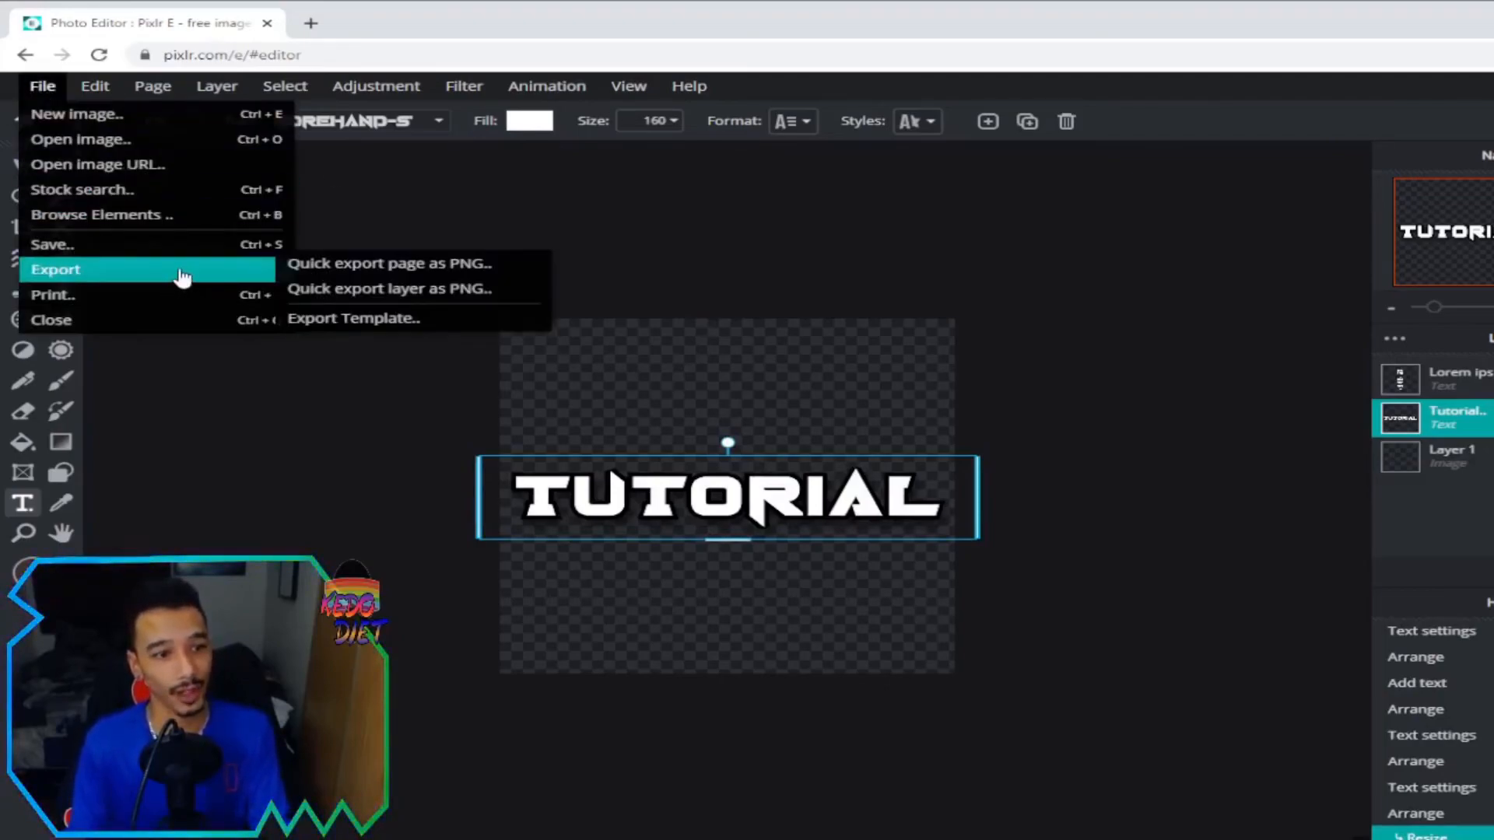
pyautogui.click(532, 264)
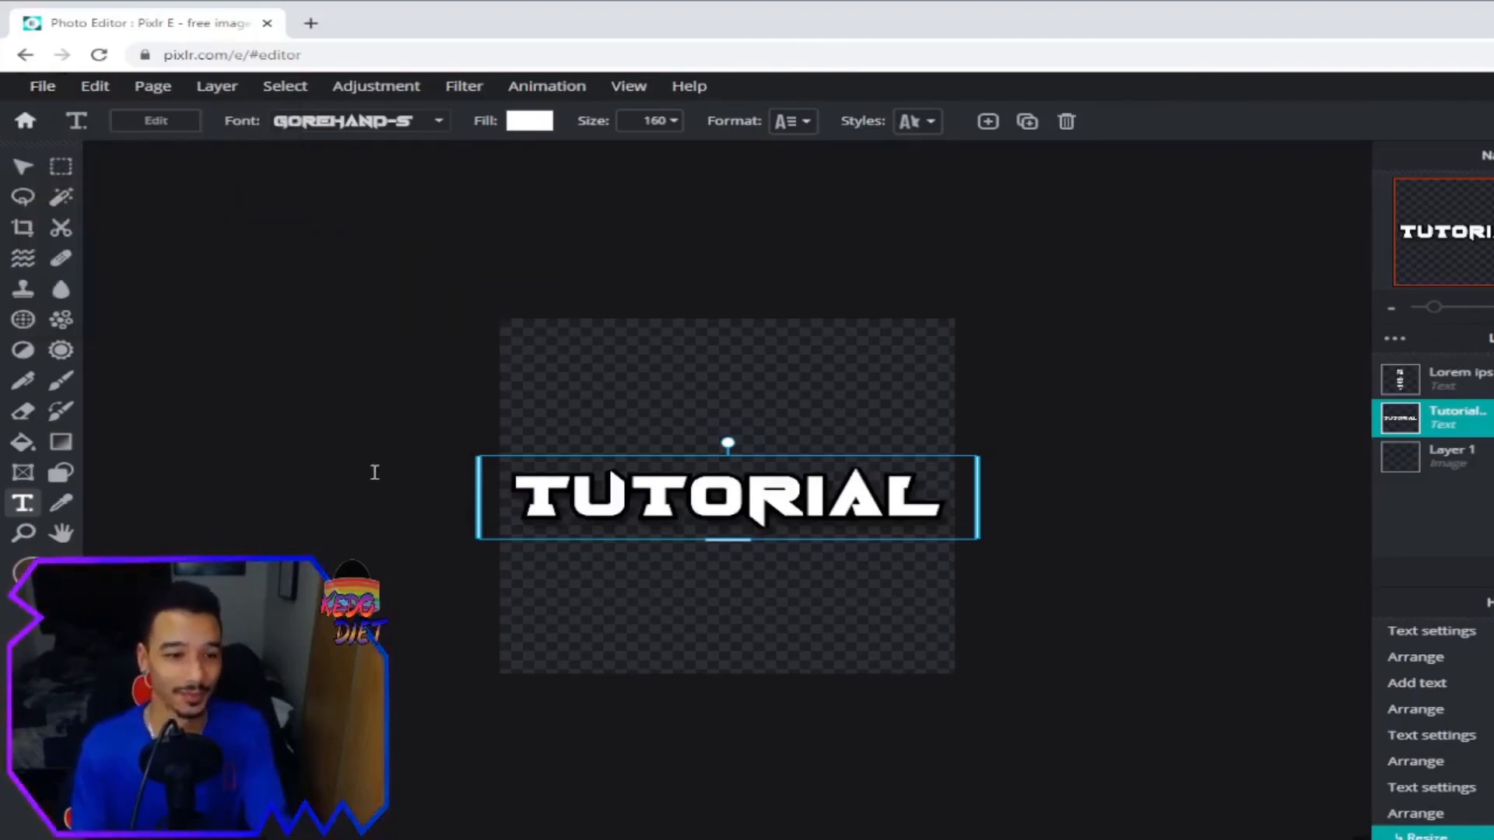
pyautogui.click(382, 478)
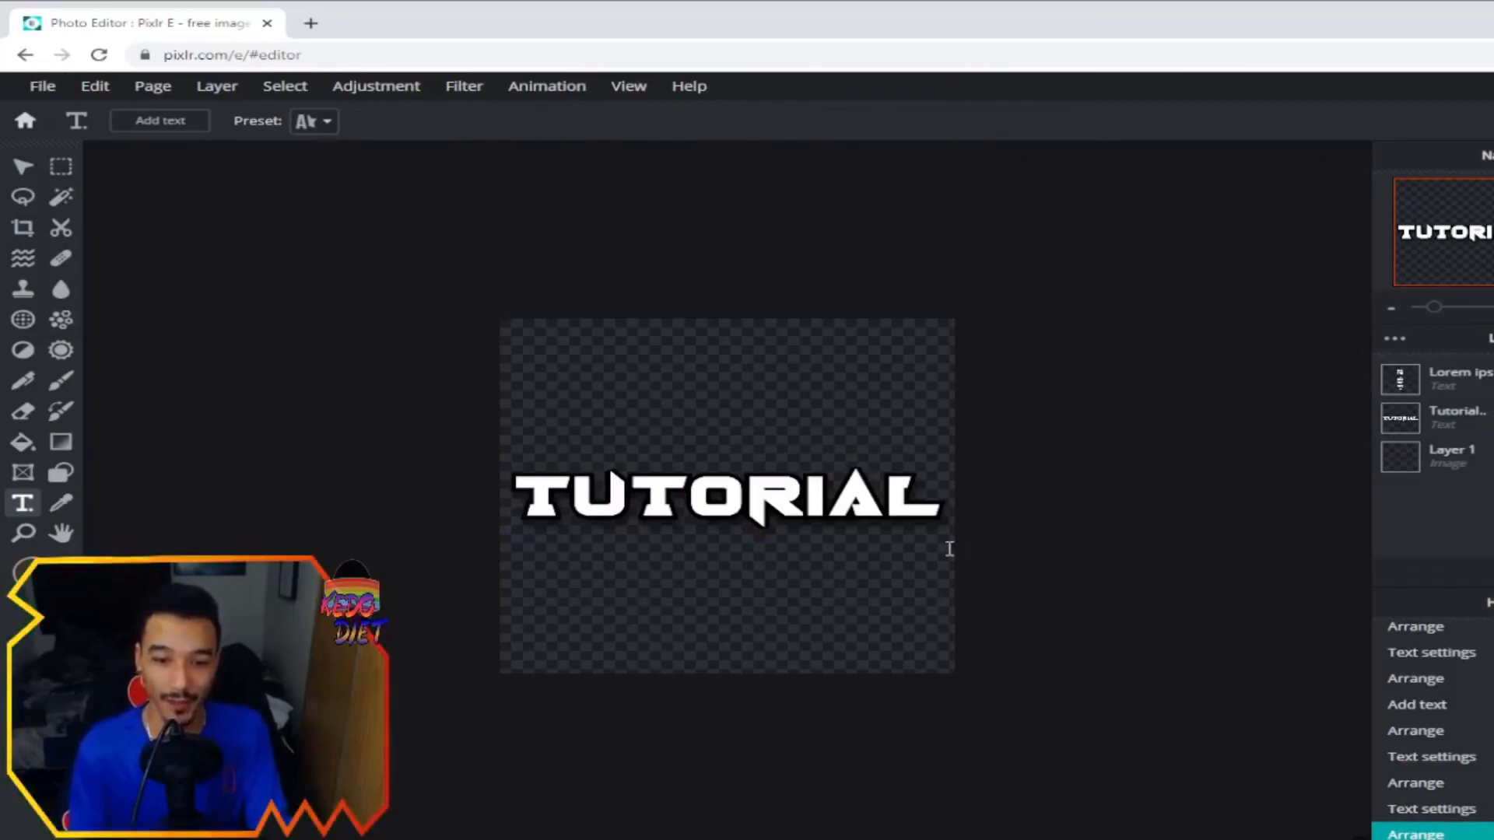